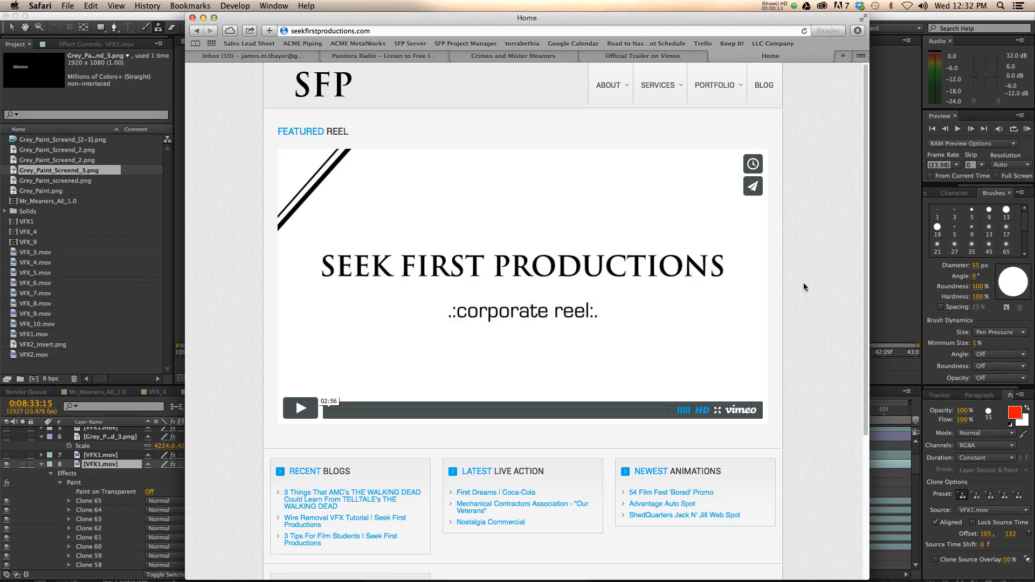
Look over the Seek First Productions home page, from the featured reel down to the recent blogs
scroll(335, 359, down, 3)
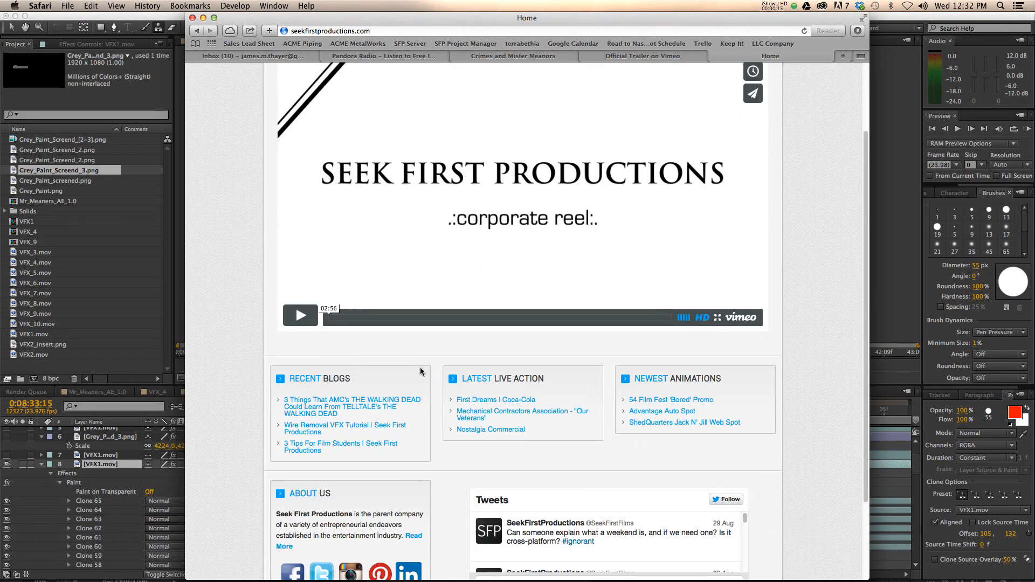
scroll(529, 424, down, 3)
scroll(438, 343, up, 6)
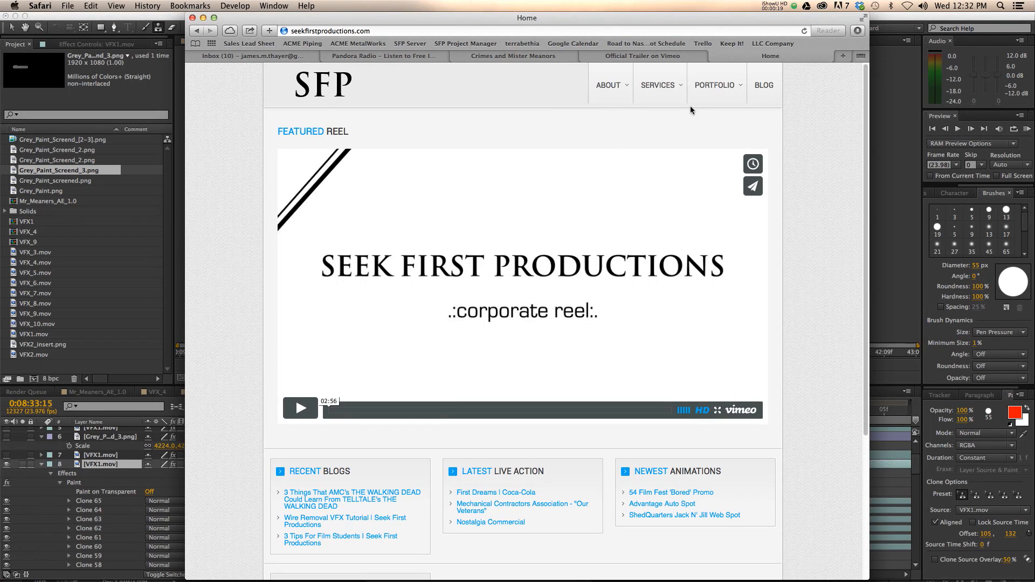
mouse_move(741, 86)
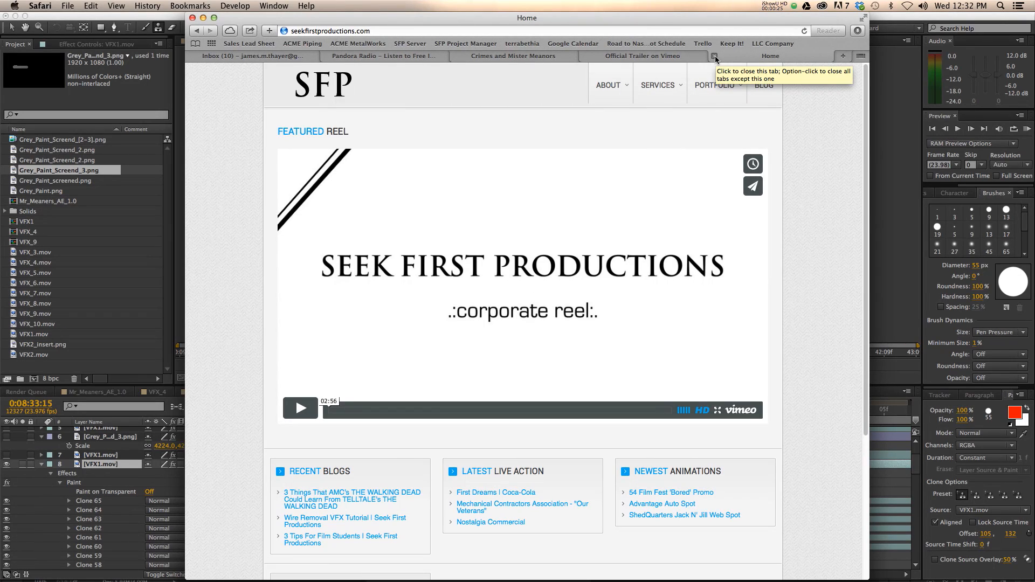
Switch back to After Effects and select the Paint effect on layer 8, VFX1.mov
key(super+h)
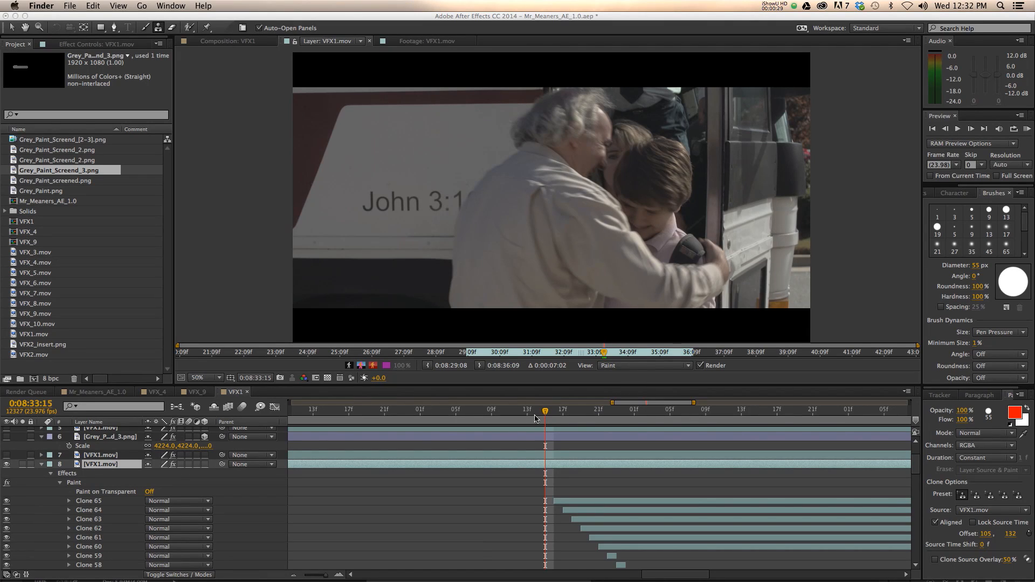
click(80, 484)
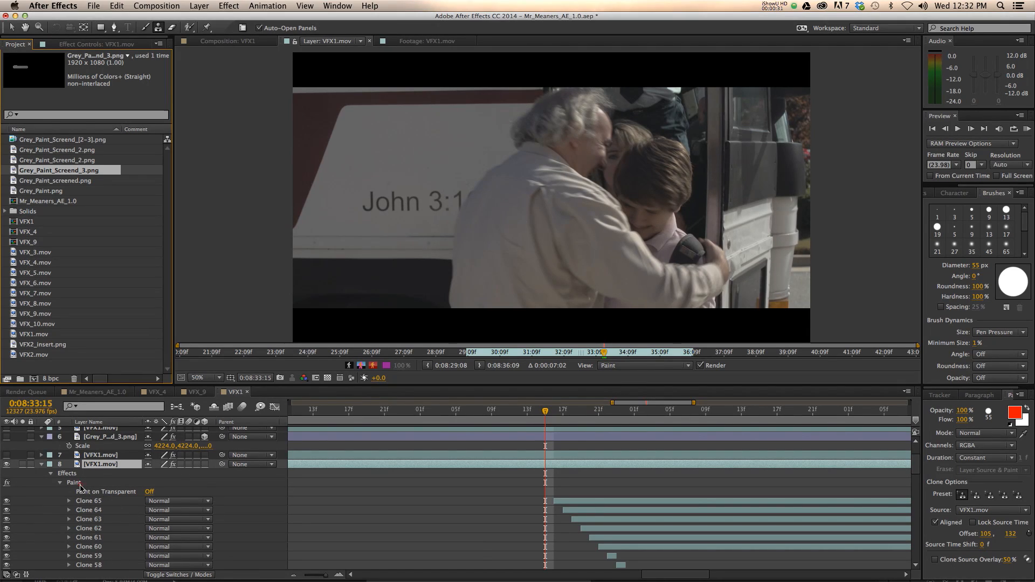
click(78, 483)
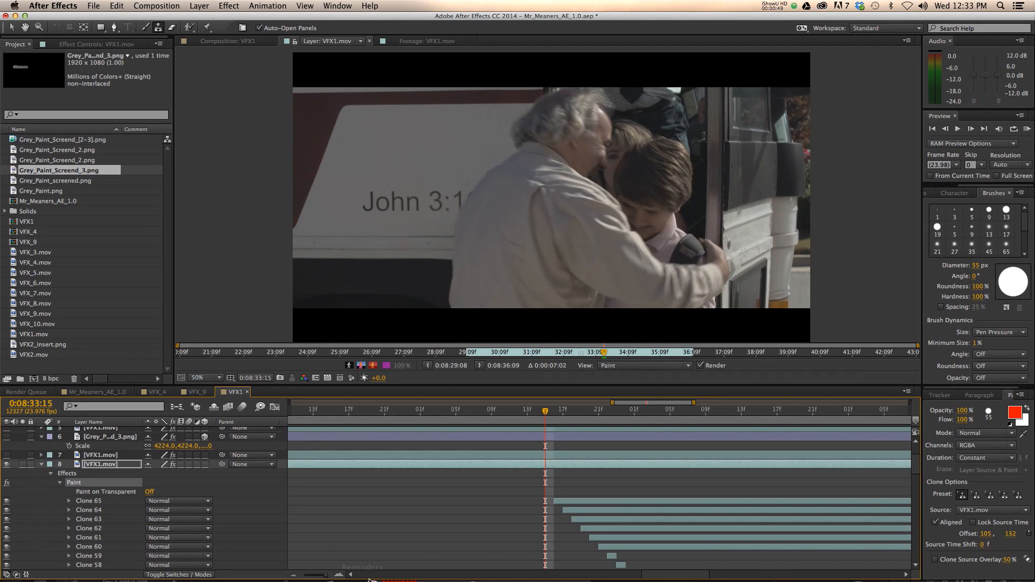
Show the Crimes and Mister Meanors blog page in Safari down to the official trailer, and return to After Effects
click(293, 558)
click(553, 57)
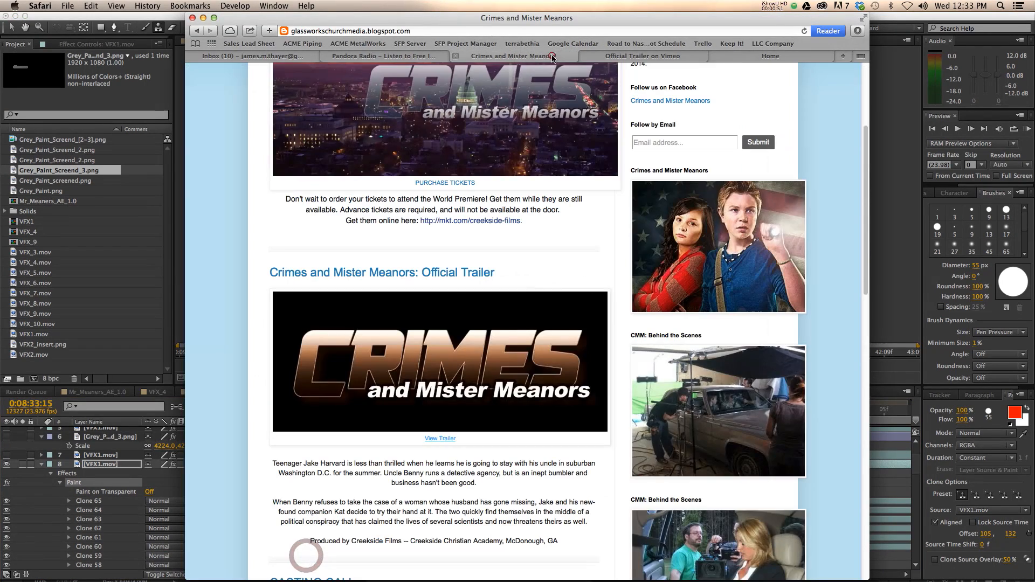
scroll(575, 286, down, 10)
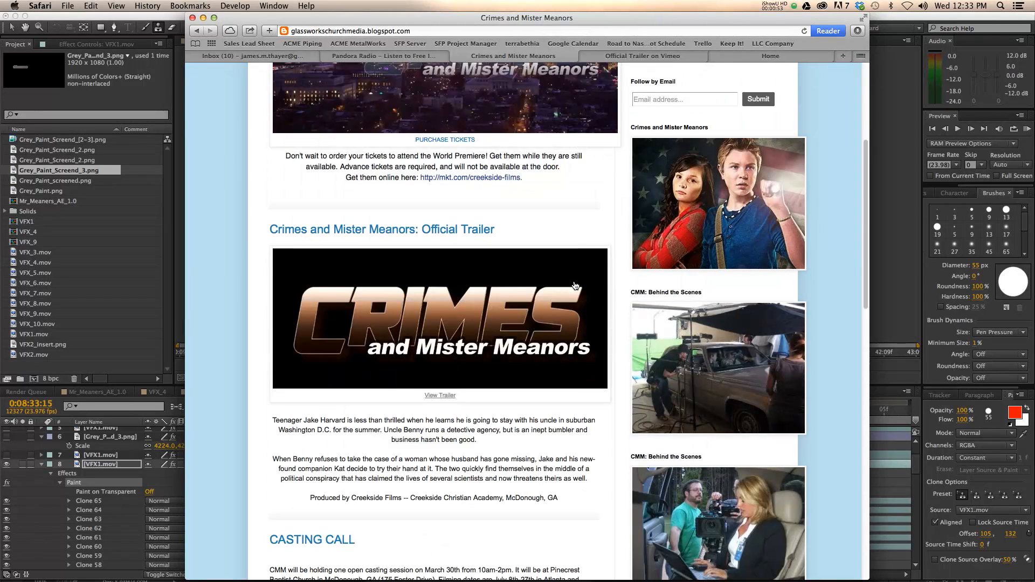
key(super+Tab)
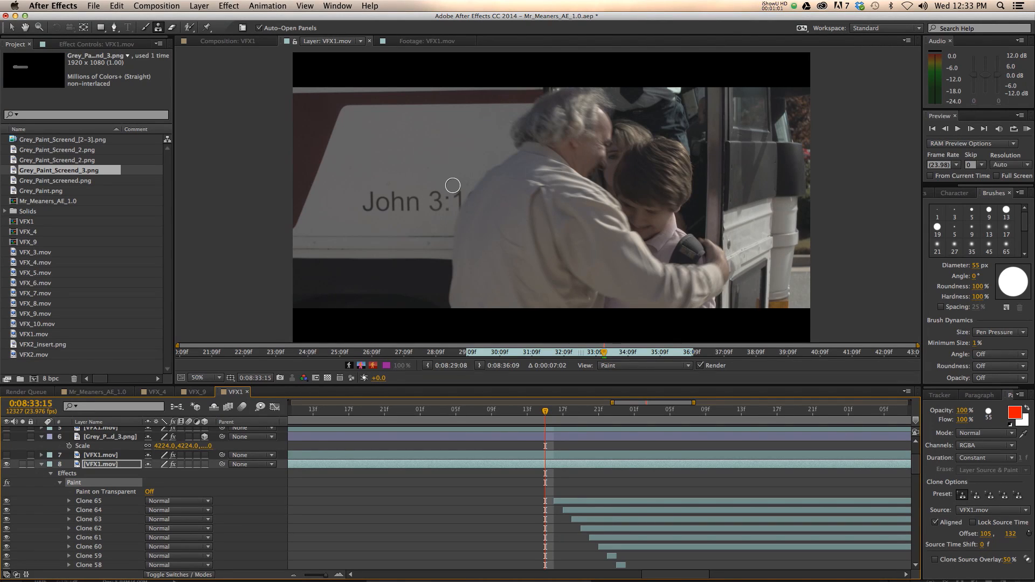
Open the original VFX1.mov footage and review its shots of the John 3:16 lettering on the bus, ending near the start
double_click(14, 337)
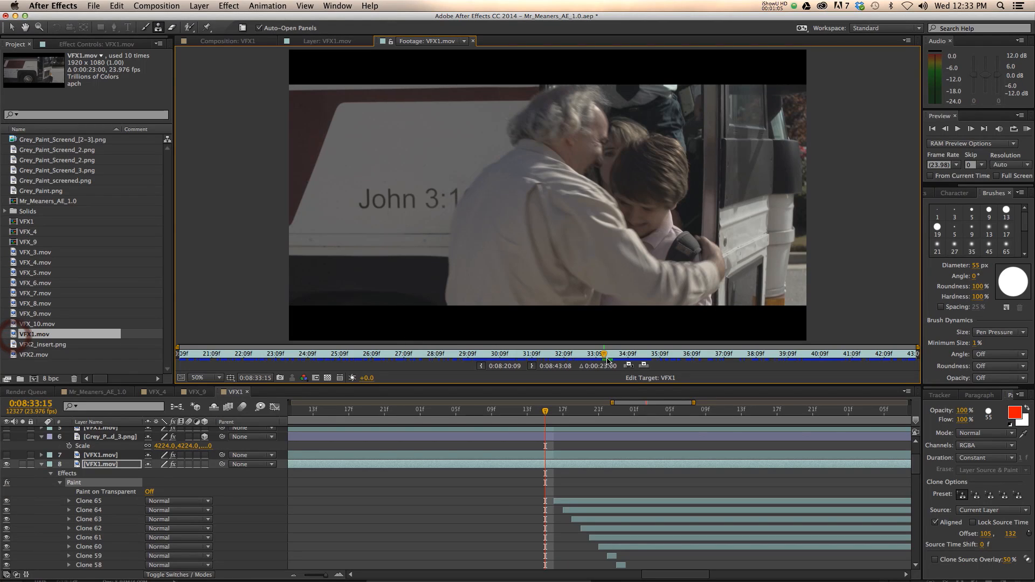
drag(604, 356, 579, 346)
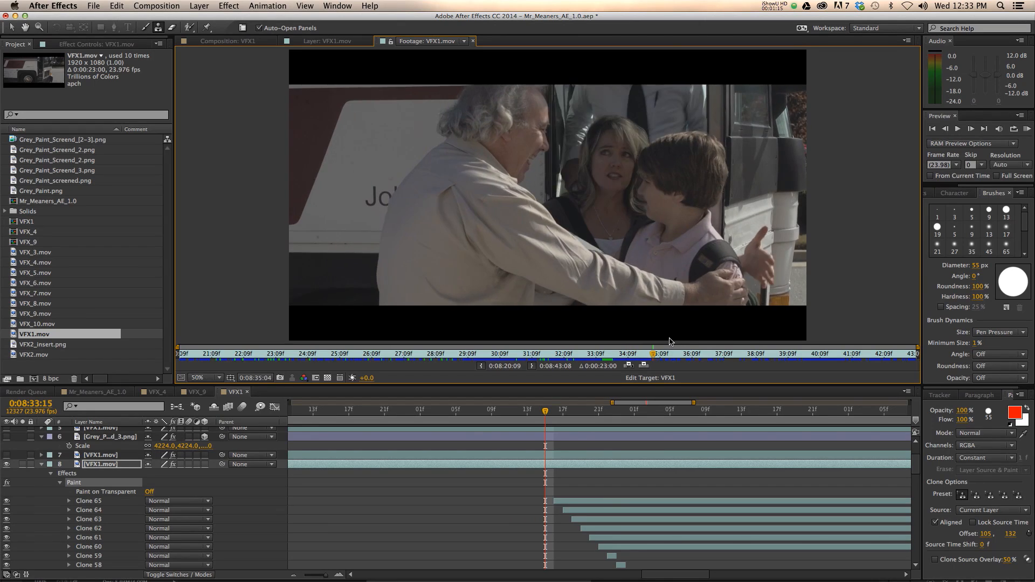
drag(785, 340, 656, 343)
drag(496, 351, 551, 345)
key(space)
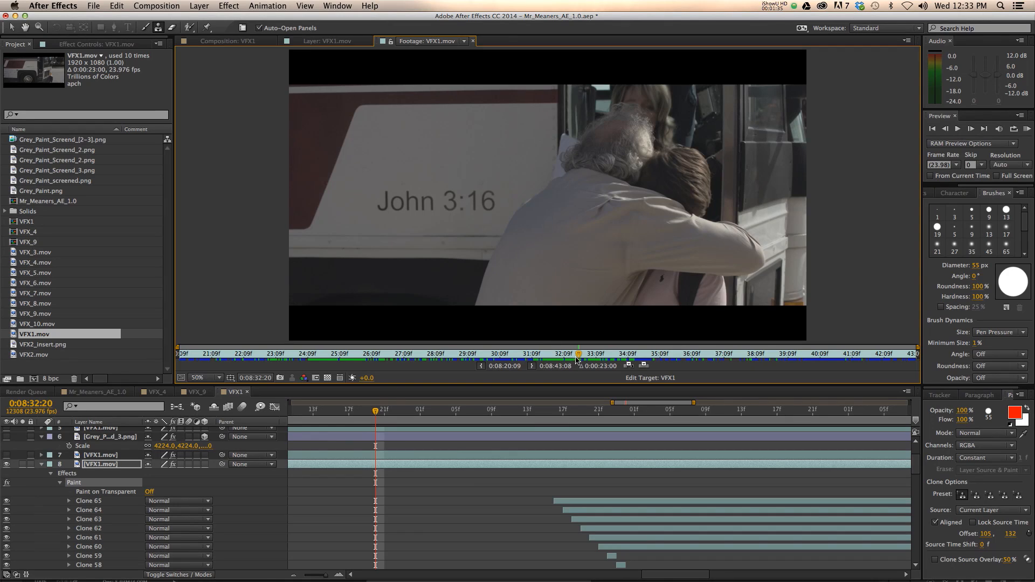
drag(563, 357, 536, 358)
key(space)
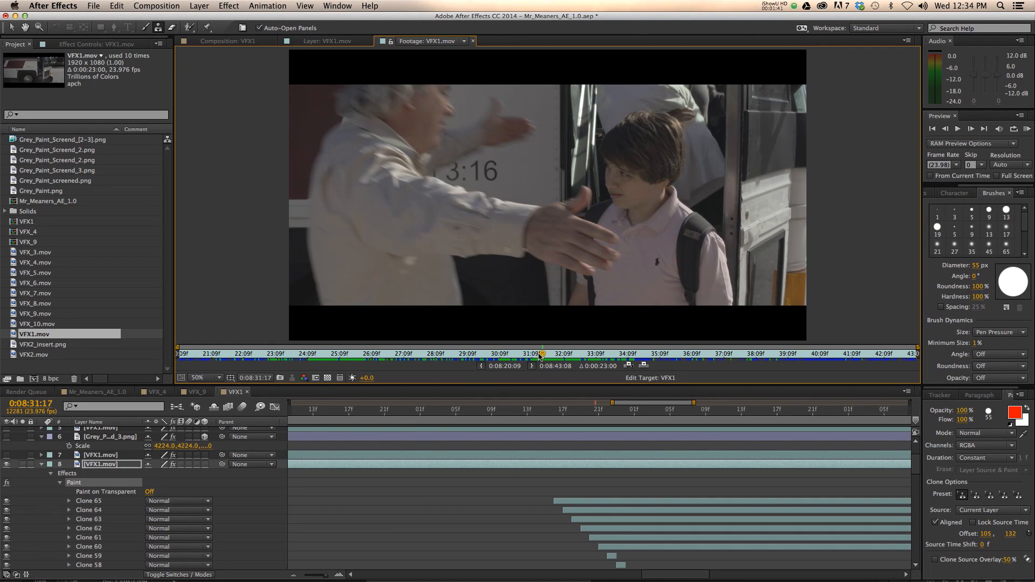
drag(543, 358, 594, 356)
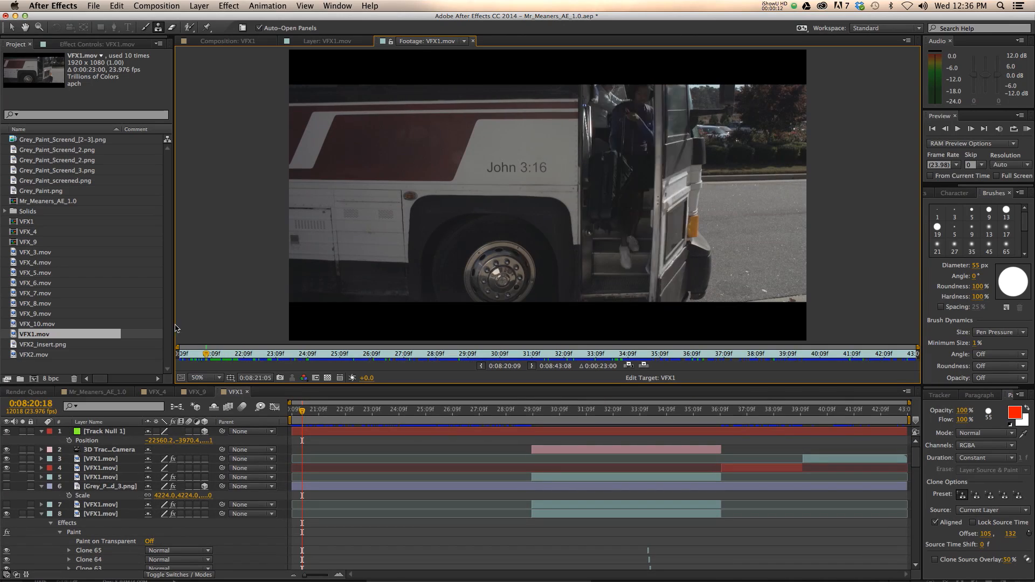
drag(177, 329, 183, 325)
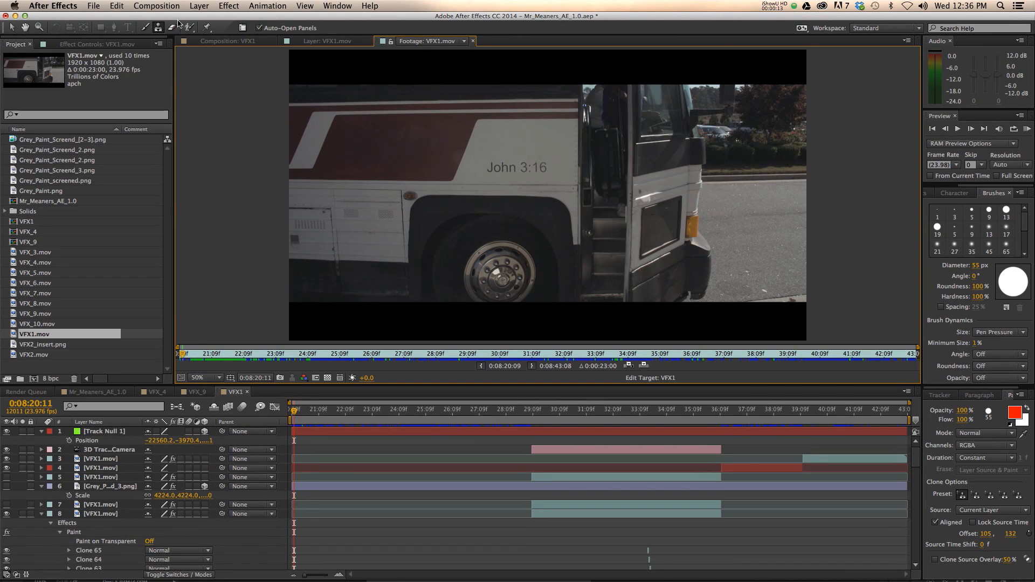
Examine the bus's side panel in the VFX1 composition at 0:08:20:21, both up close and in the full frame
click(221, 43)
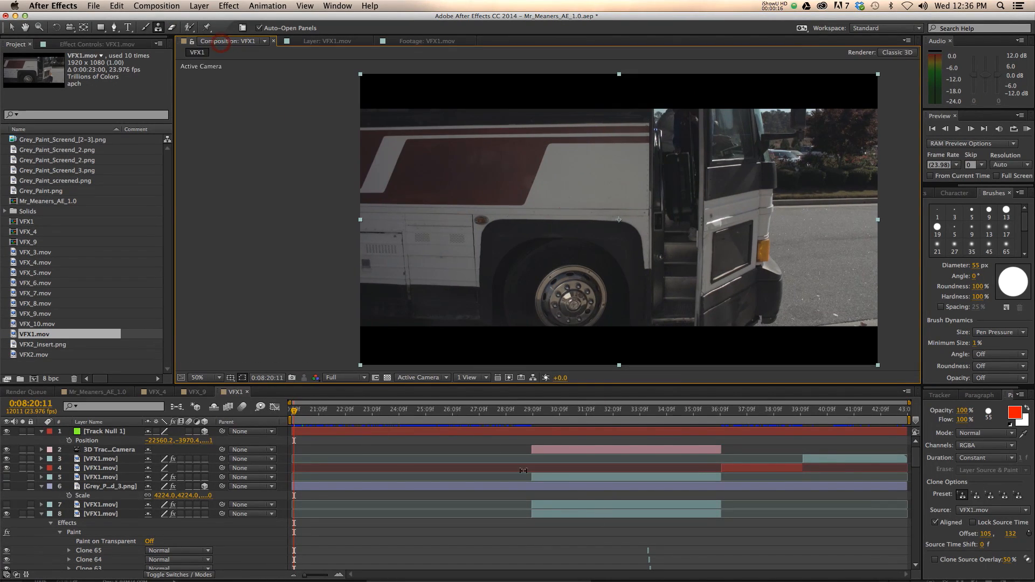
mouse_move(302, 416)
mouse_down()
mouse_move(394, 422)
mouse_move(305, 428)
mouse_up()
scroll(601, 185, up, 4)
scroll(603, 184, up, 1)
key(space)
drag(651, 149, 420, 361)
drag(656, 273, 481, 158)
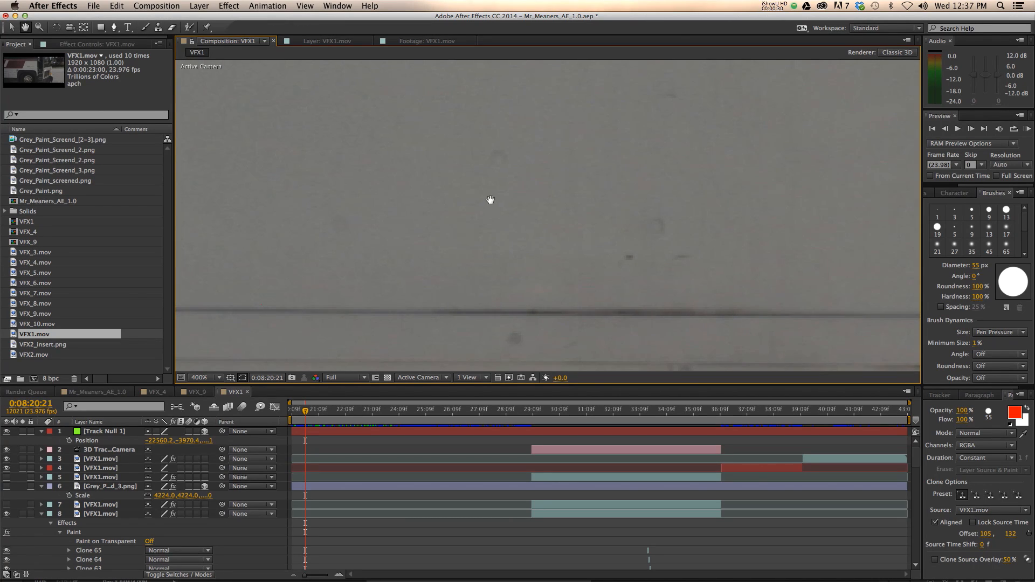
scroll(548, 266, down, 8)
scroll(550, 264, up, 2)
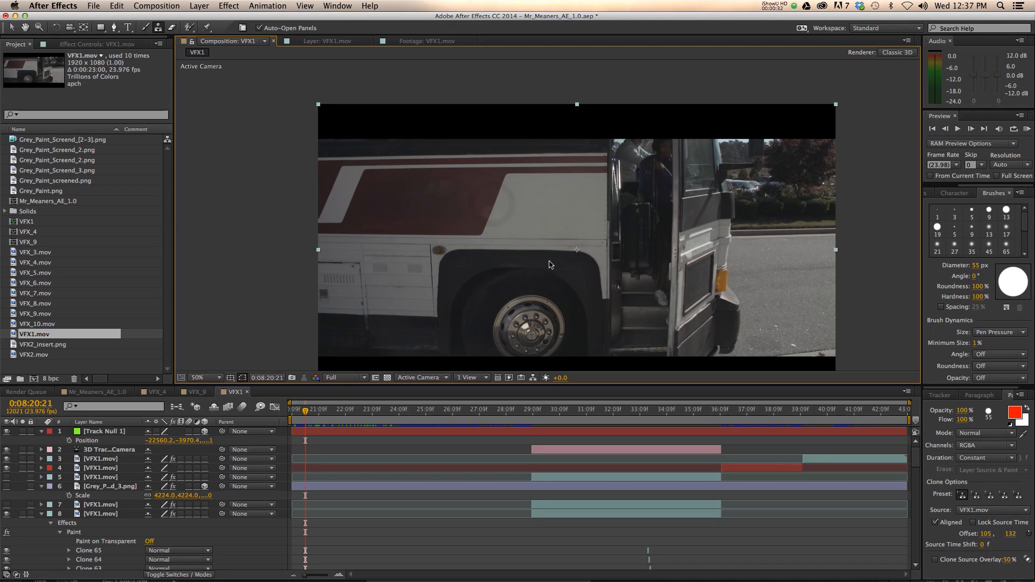
drag(571, 267, 572, 233)
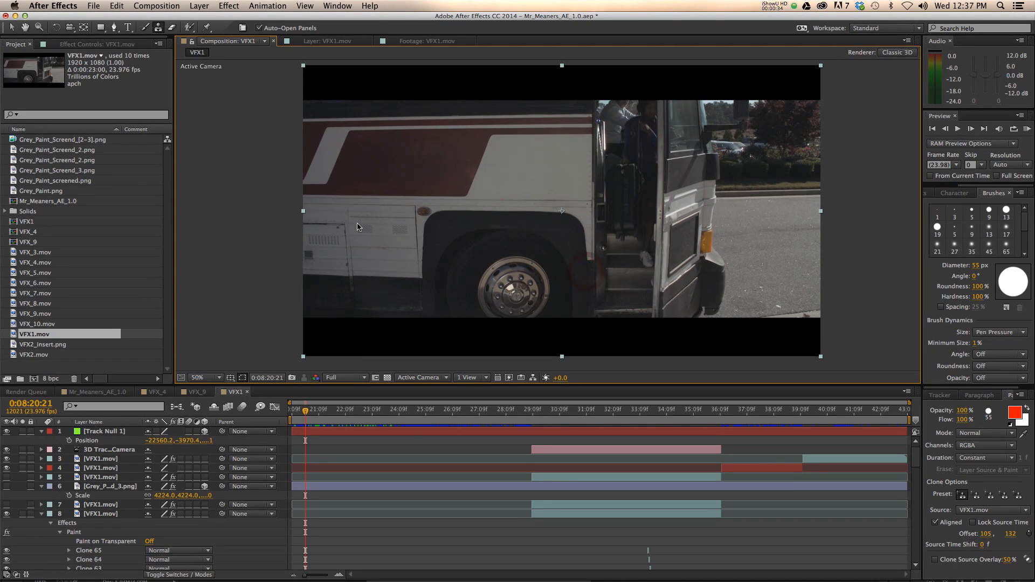
Compare the bottom VFX1.mov layer around 0:08:21:00 with the opening of the original VFX1.mov footage
scroll(339, 491, down, 20)
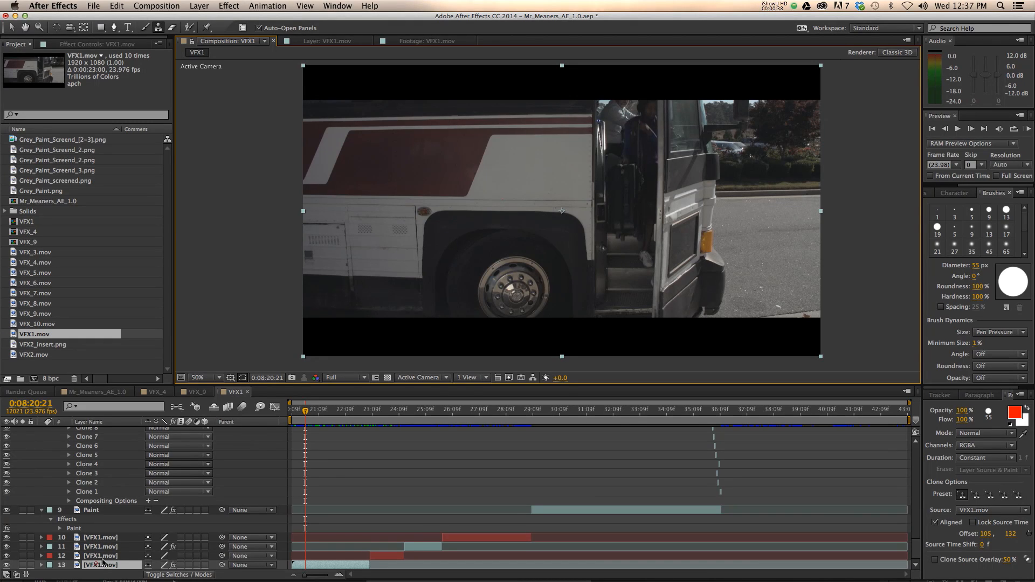
click(306, 413)
drag(305, 413, 309, 413)
click(335, 41)
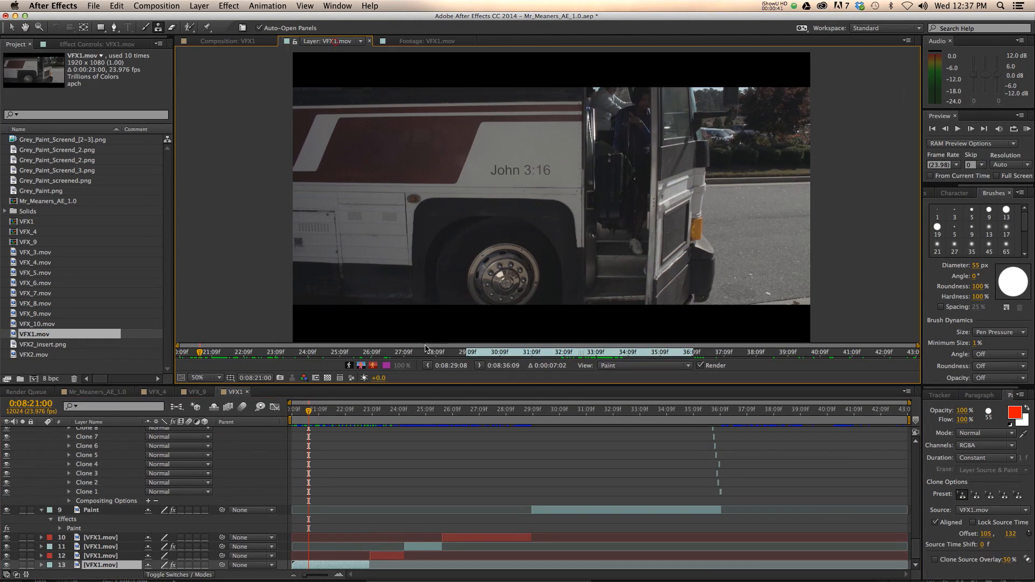
double_click(11, 333)
drag(250, 358, 288, 360)
drag(234, 379, 180, 379)
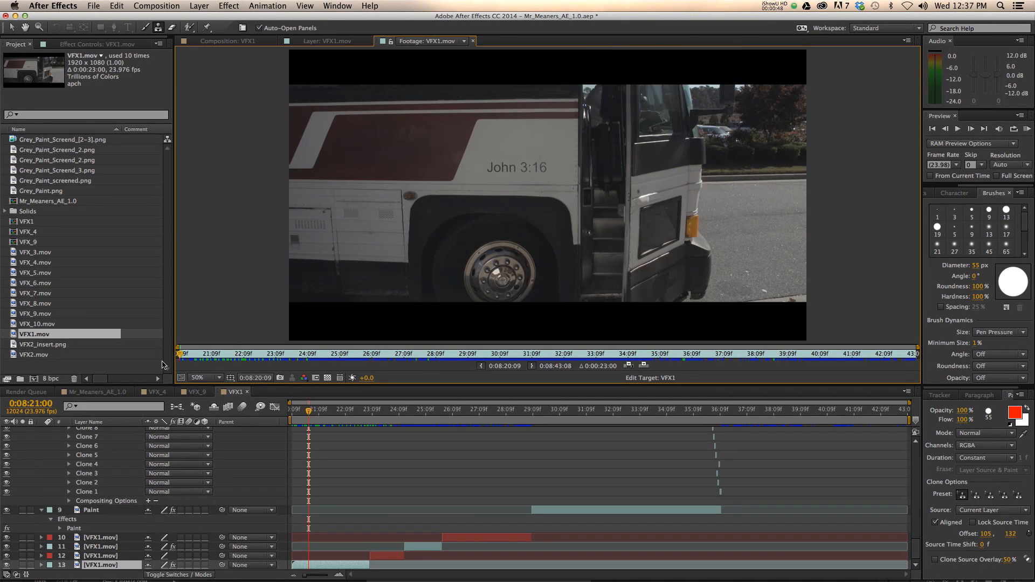
Split the bottom VFX1.mov layer at 0:08:22:01 in the VFX1 composition and undo the split
click(343, 564)
drag(309, 416, 337, 416)
click(215, 43)
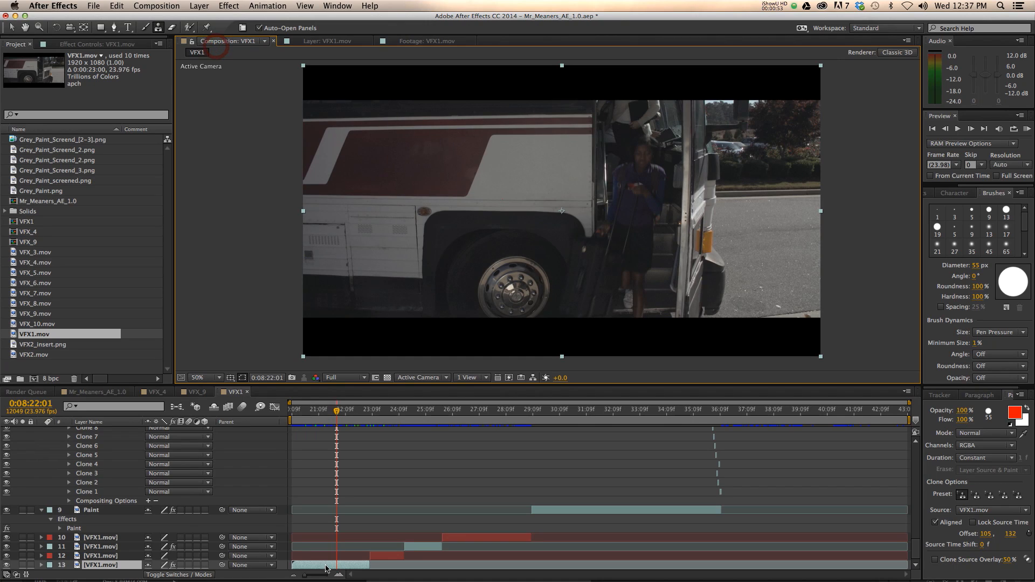
click(117, 5)
click(168, 135)
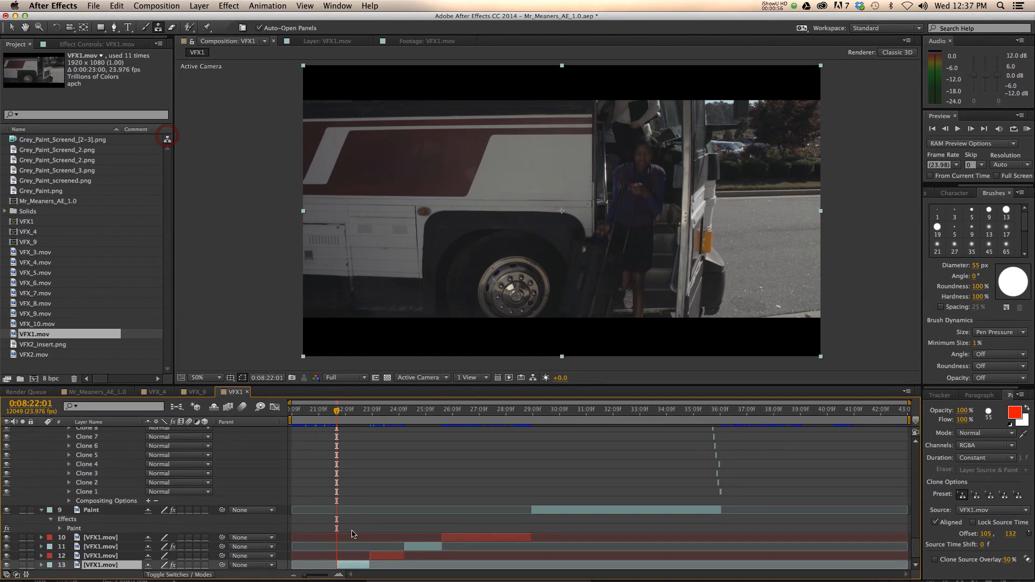
click(352, 556)
click(330, 567)
click(350, 555)
click(327, 566)
click(349, 554)
key(super+z)
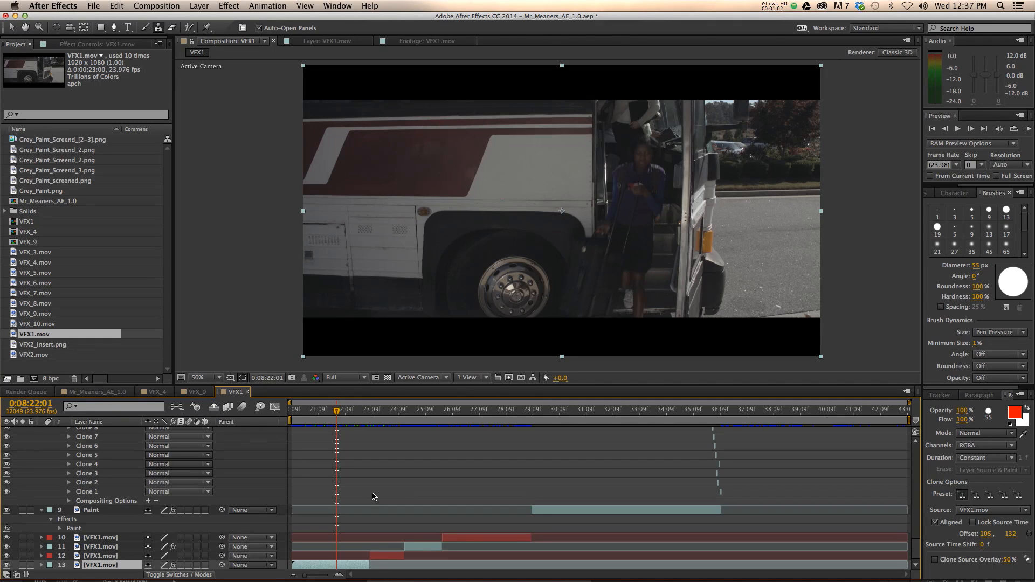
Display the Paint effect controls of the bottom VFX1.mov layer at 0:08:21:11 and choose the Clone Stamp tool
mouse_move(339, 412)
mouse_down()
mouse_move(373, 419)
mouse_move(307, 418)
mouse_move(321, 418)
mouse_up()
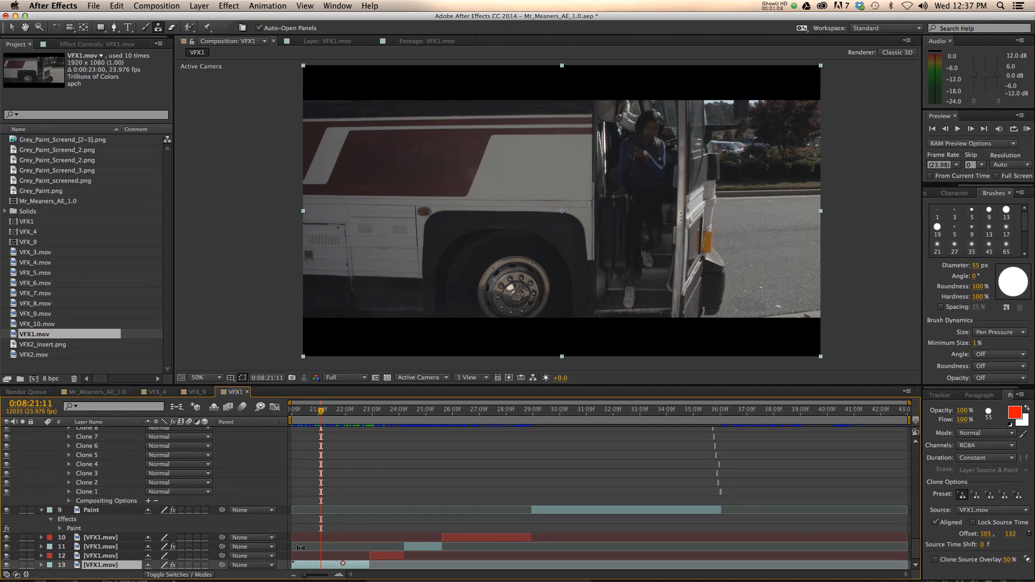
click(99, 45)
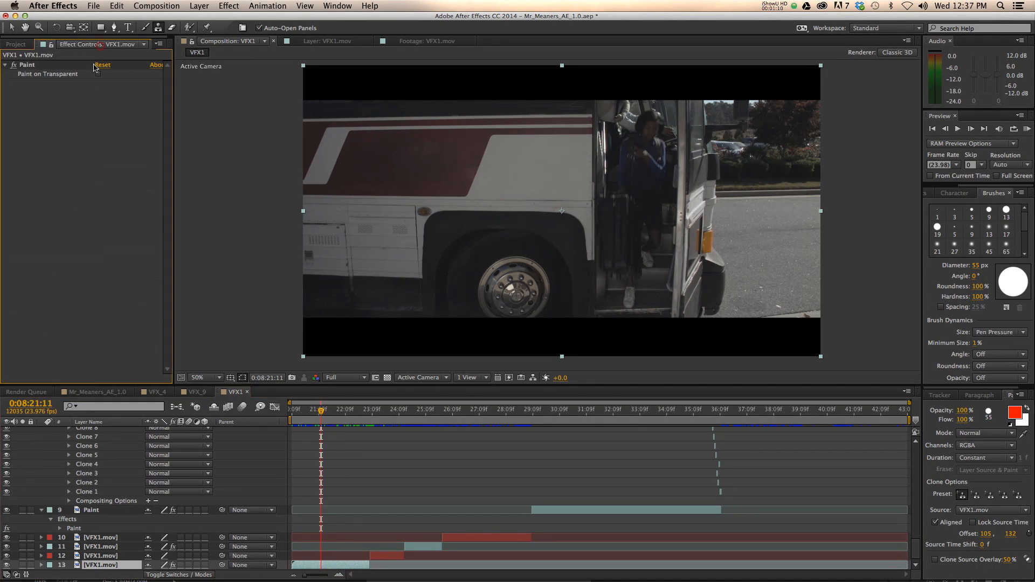
click(40, 68)
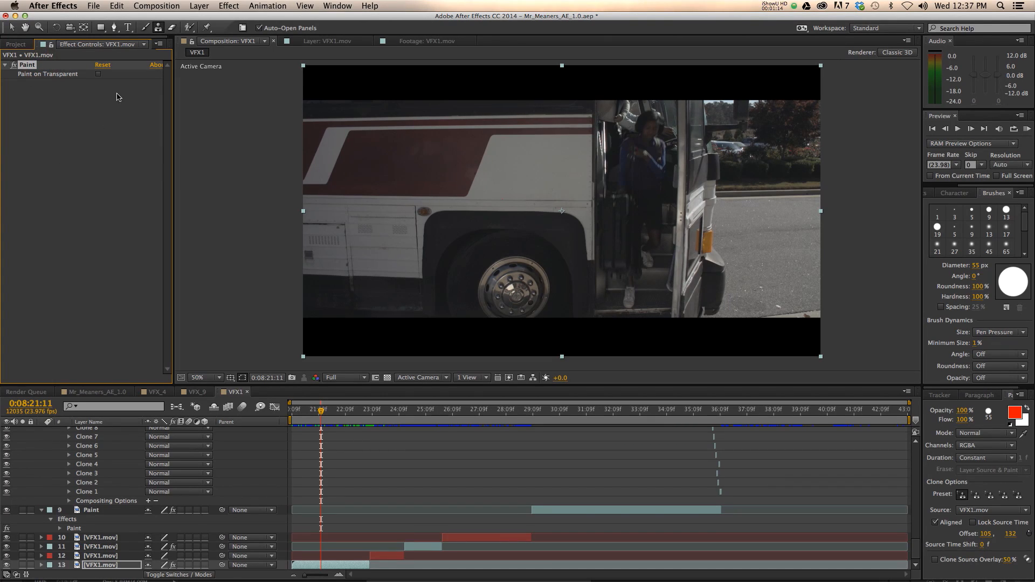
click(158, 27)
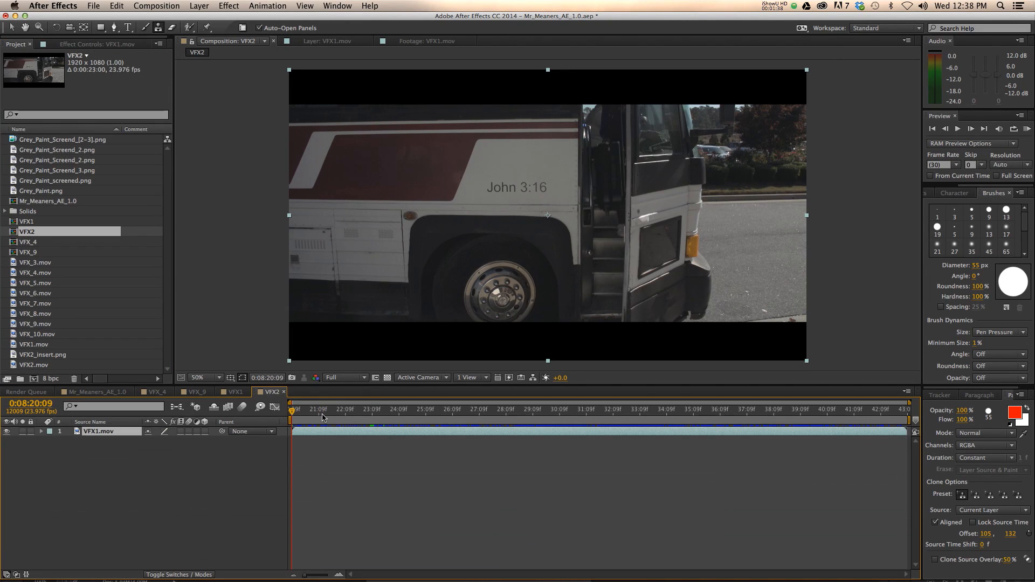
Open the VFX1.mov layer of the VFX2 composition in its layer view at the first frame, 0:08:20:09
drag(322, 418, 234, 423)
scroll(552, 207, up, 3)
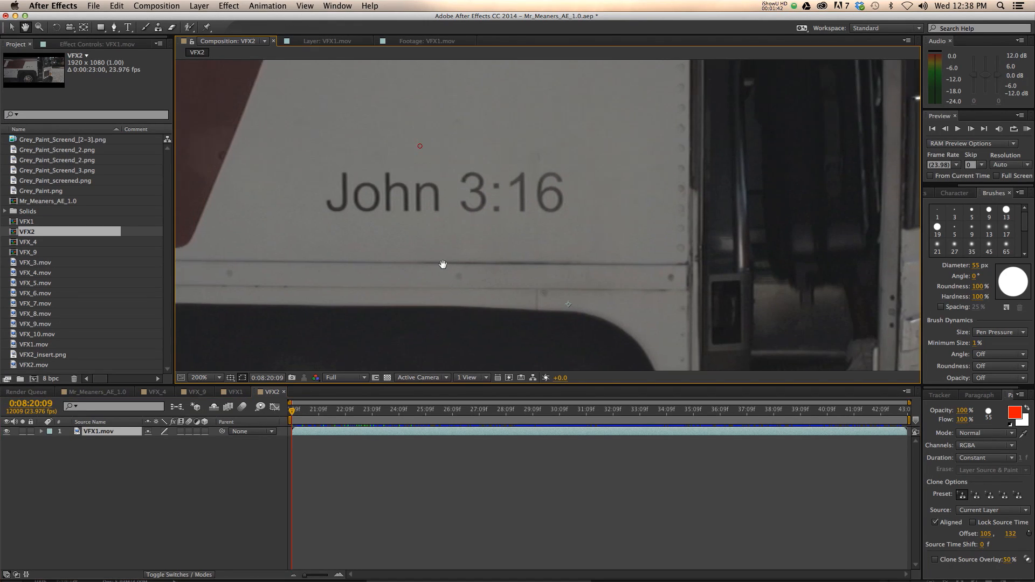
double_click(95, 431)
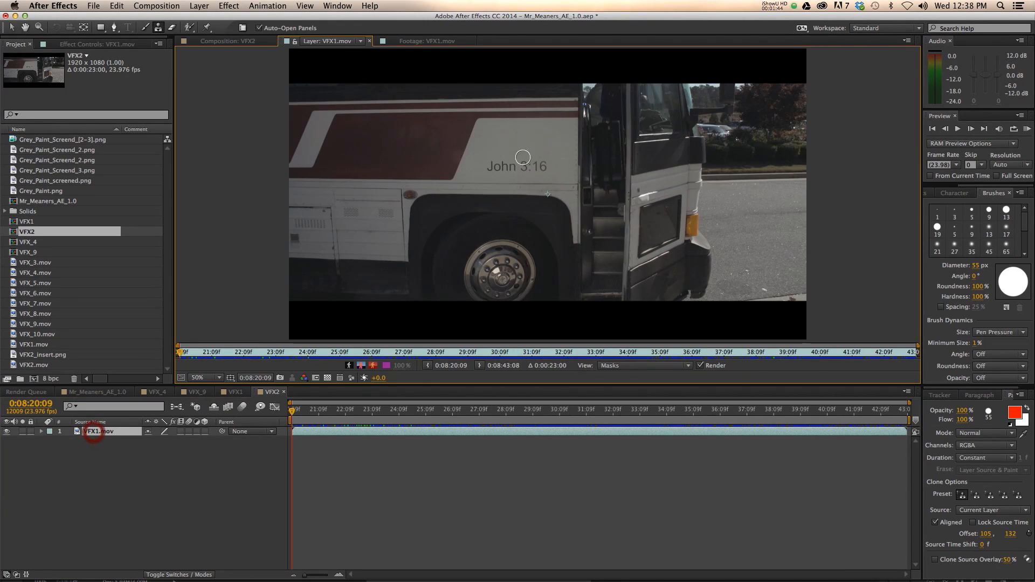
scroll(507, 162, up, 2)
scroll(492, 158, up, 2)
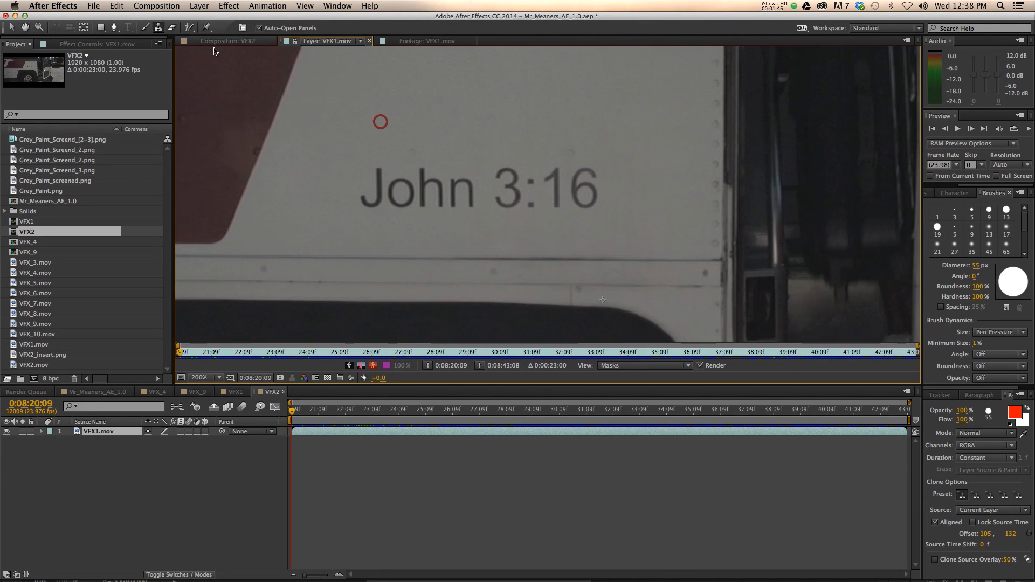
click(240, 42)
click(326, 41)
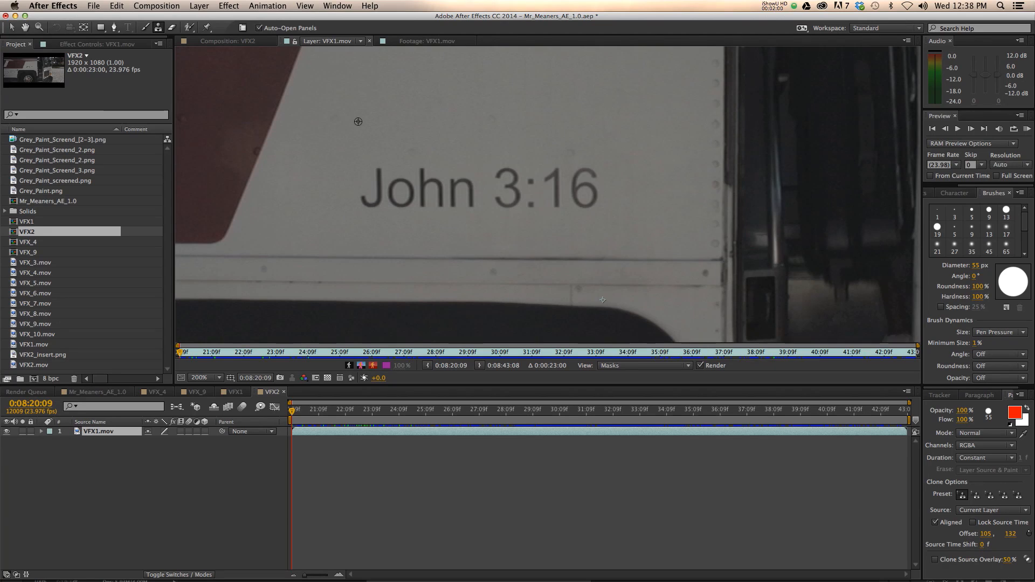
Clone the clean bus panel above the John 3:16 lettering over the whole text with the 55 px brush
alt+click(348, 88)
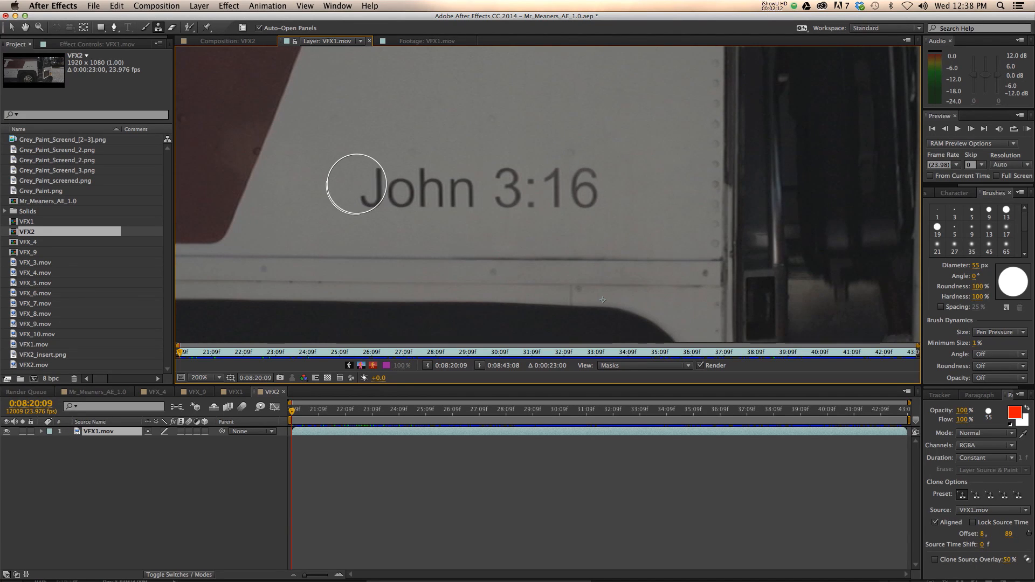
drag(332, 184, 578, 185)
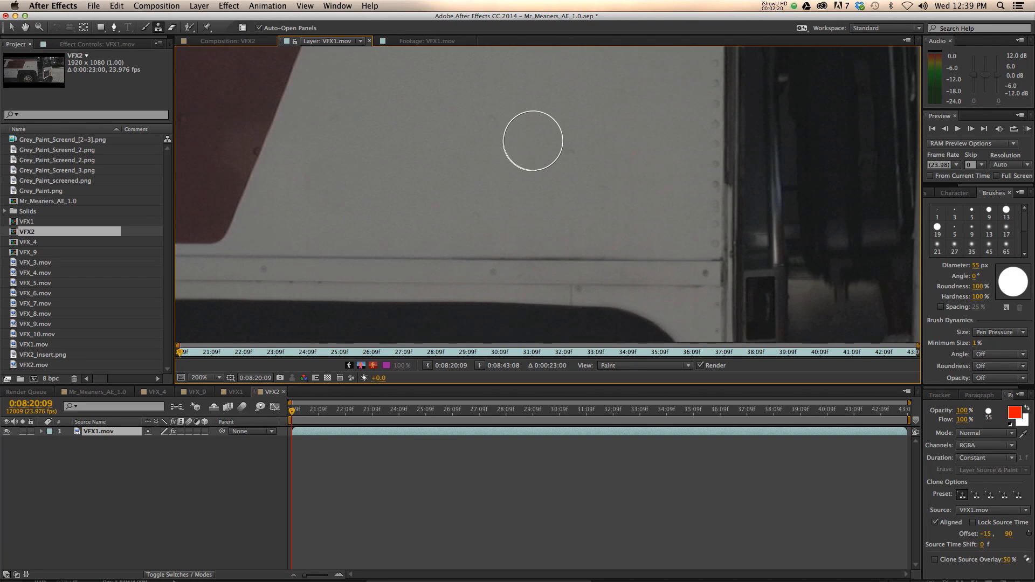
Inspect the cloned bus panel of the VFX2 composition's VFX1.mov layer up close and at 100% magnification
key(period)
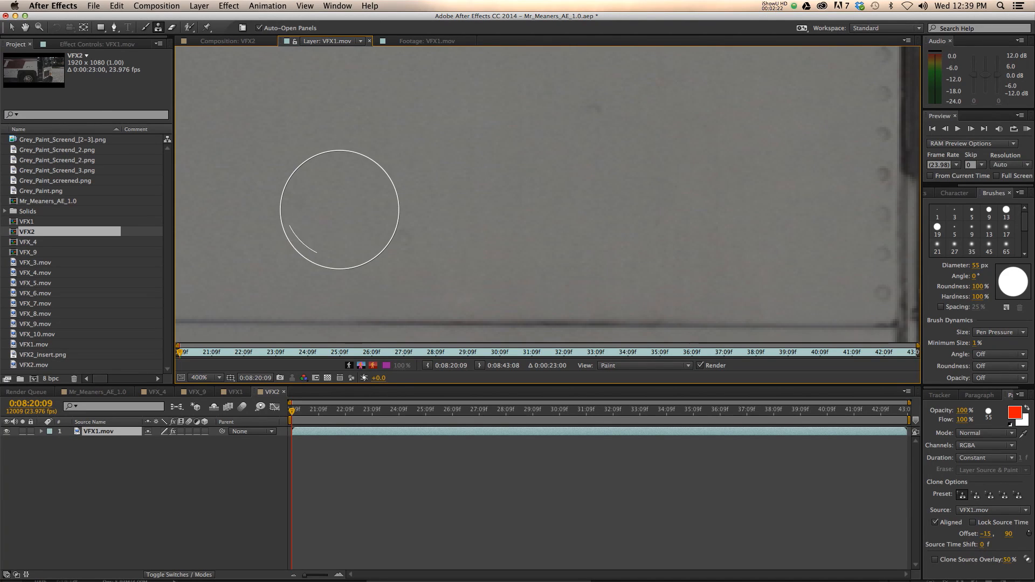
key(comma)
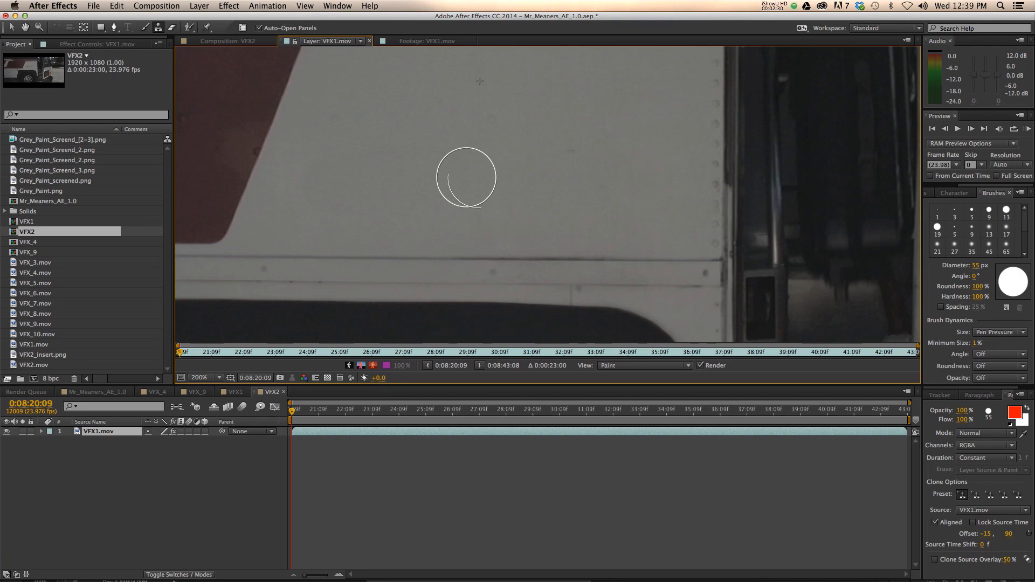
alt+click(353, 175)
click(385, 174)
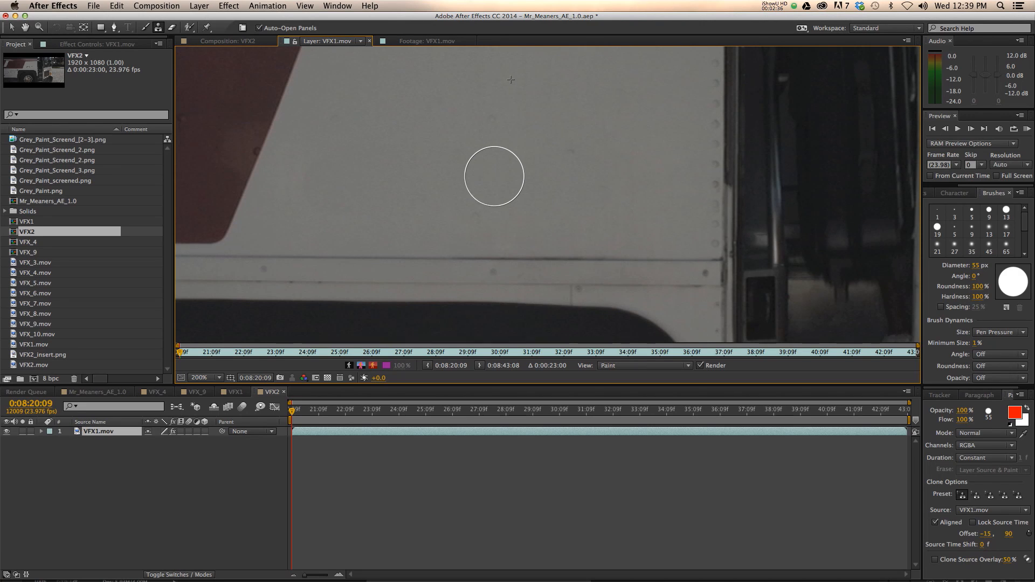
click(354, 185)
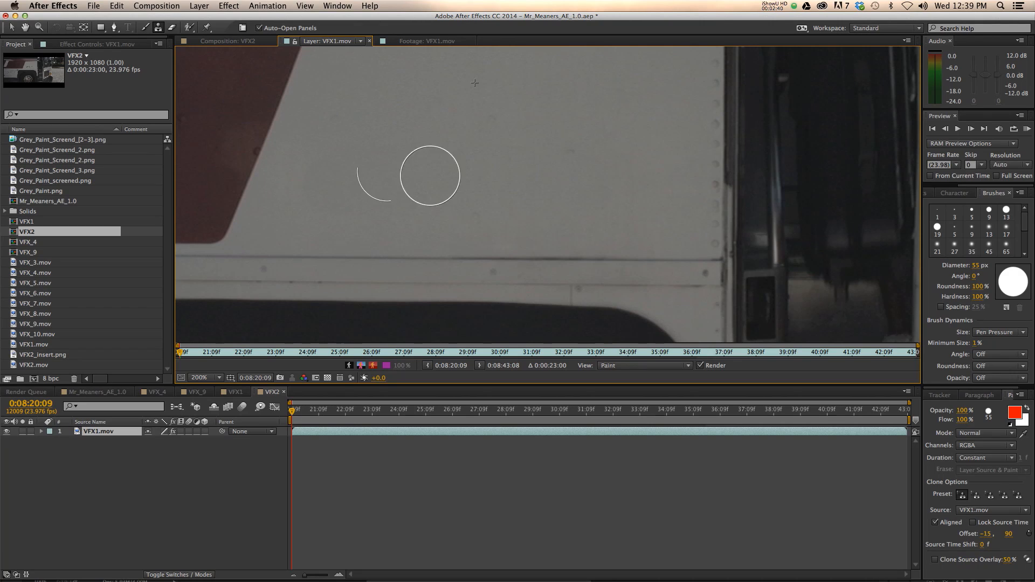
drag(353, 410, 275, 392)
key(comma)
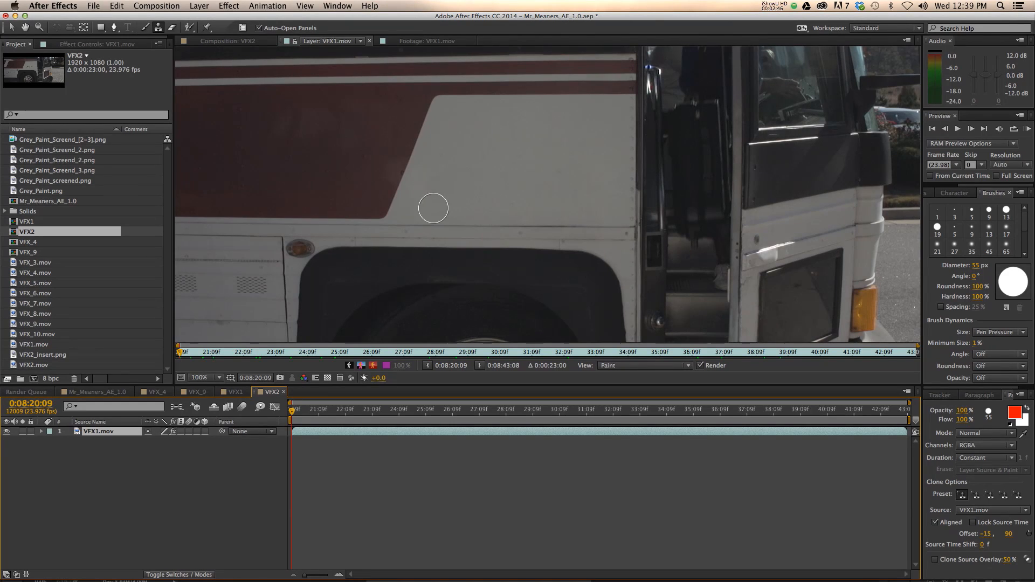
Try to clone the area above the white bus panel across the panel's upper part with the 55 px brush
alt+click(431, 198)
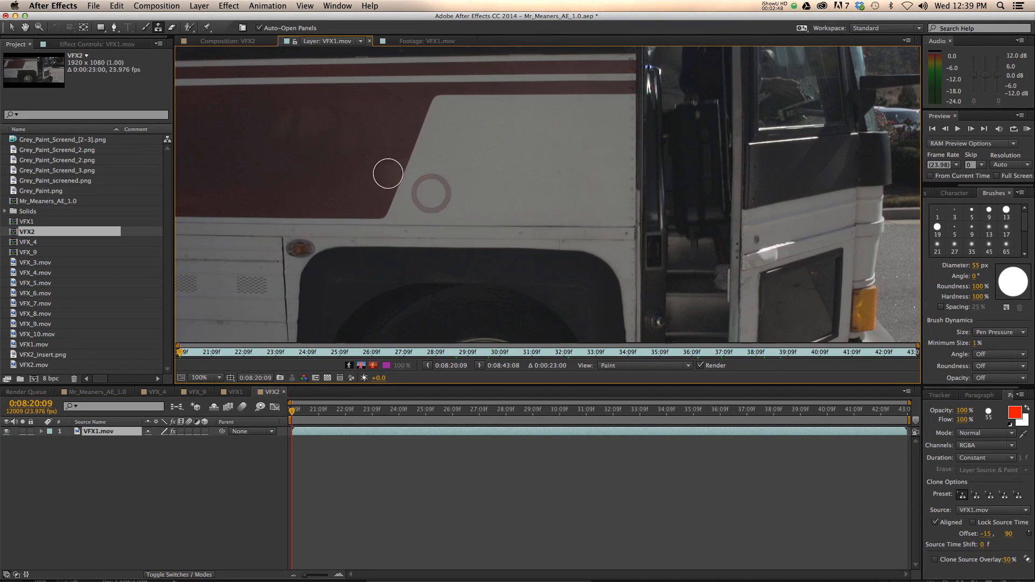
alt+click(443, 70)
drag(430, 127, 636, 129)
drag(434, 108, 616, 100)
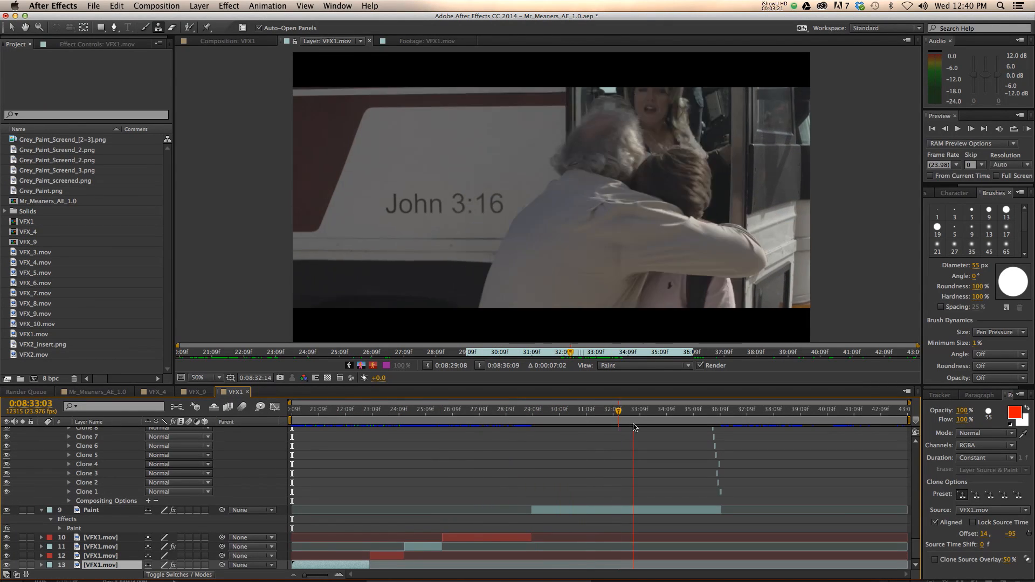
Go to the first frame of the hugging shot's VFX1.mov layers, 0:08:29:08, in the VFX1 composition
drag(574, 434, 544, 435)
scroll(569, 467, up, 15)
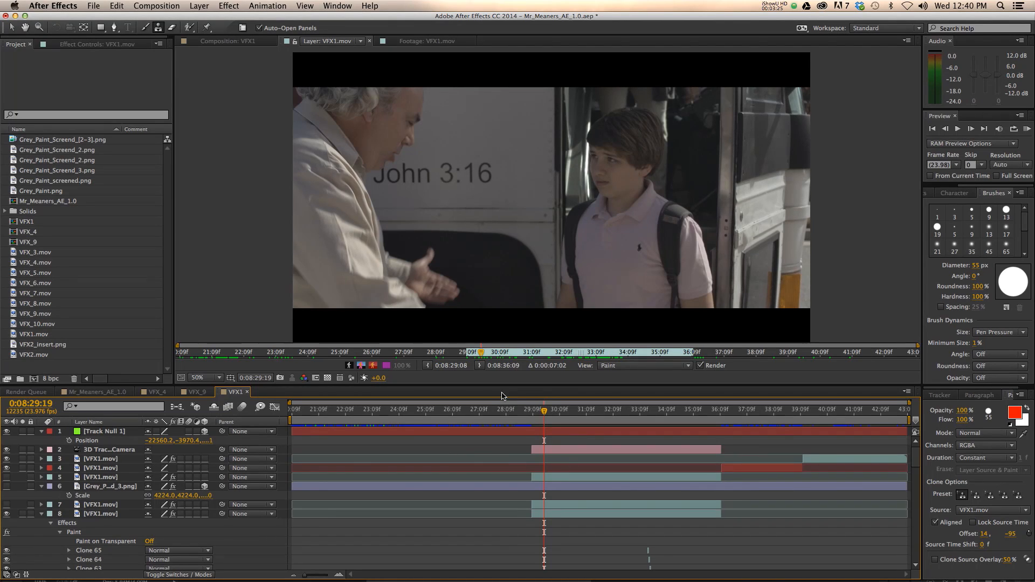
drag(544, 411, 532, 407)
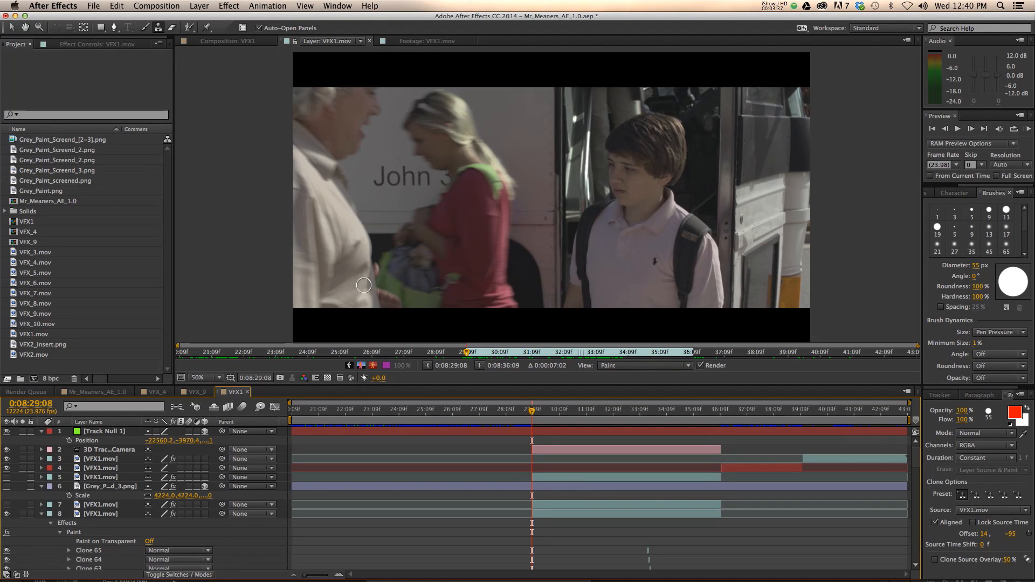
Display the Roto Brush & Refine Edge settings of VFX1.mov layer 5, make the layer visible and view the composition at 0:08:29:09
click(104, 478)
key(F3)
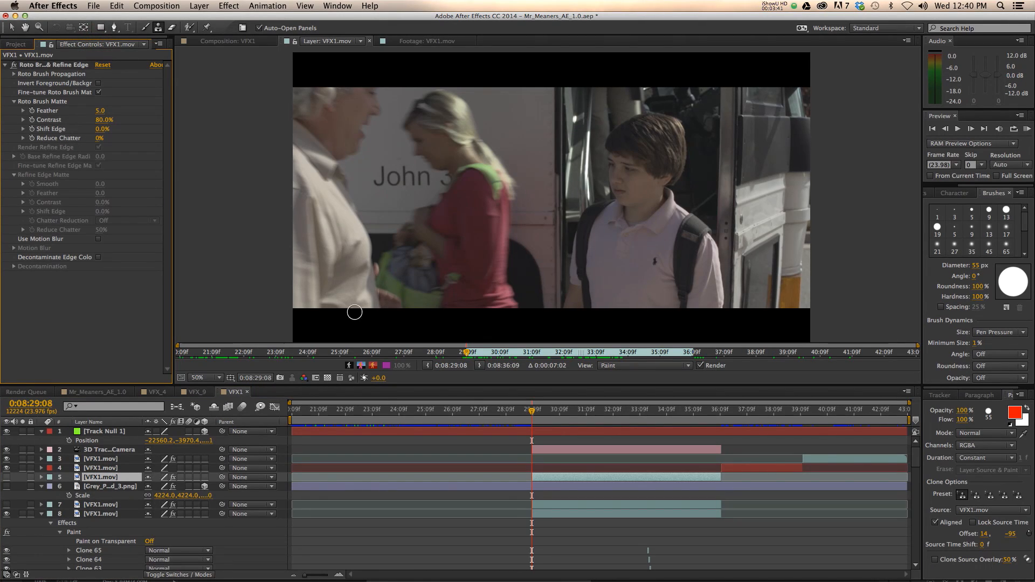
click(7, 477)
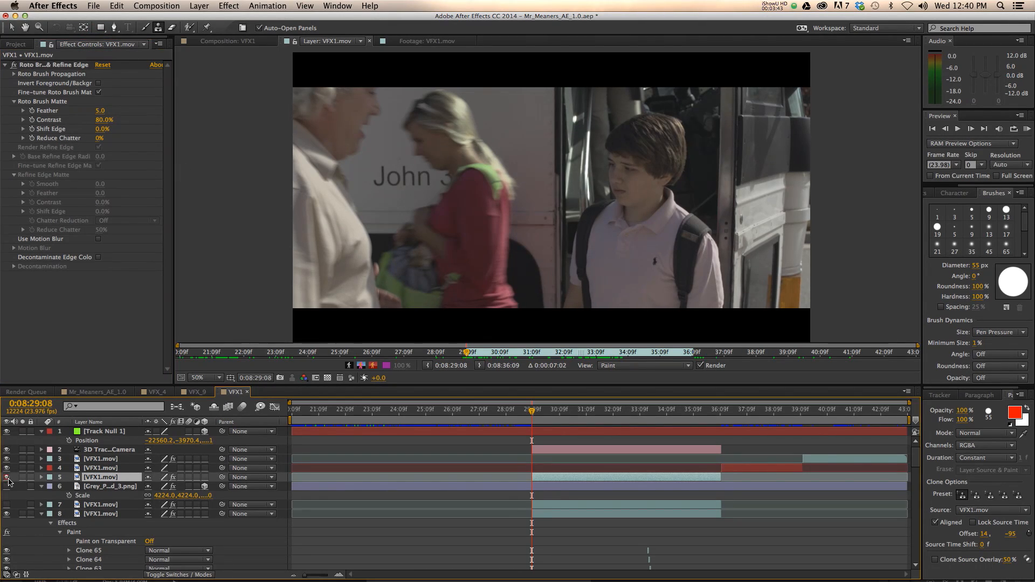
click(227, 41)
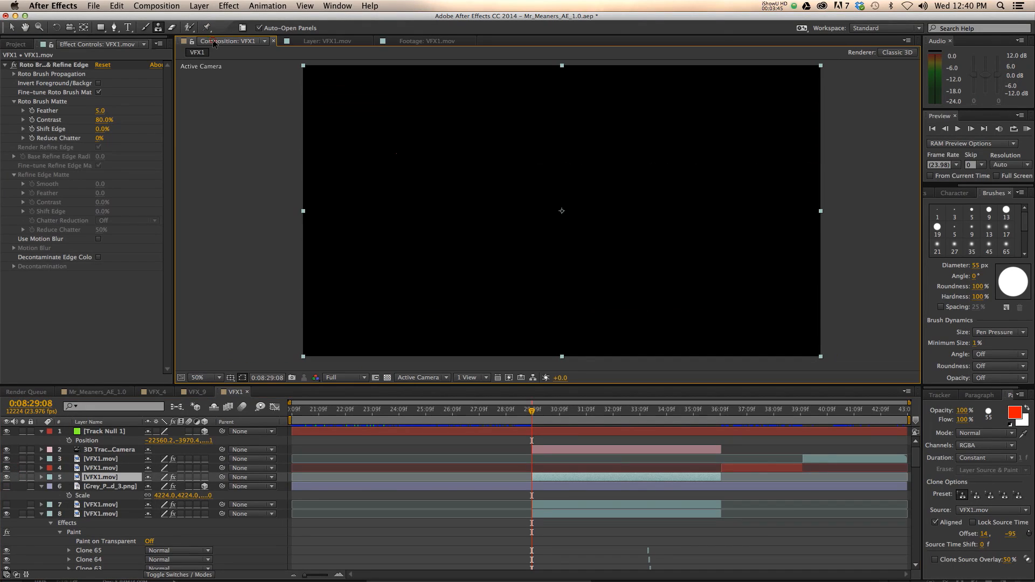
click(535, 414)
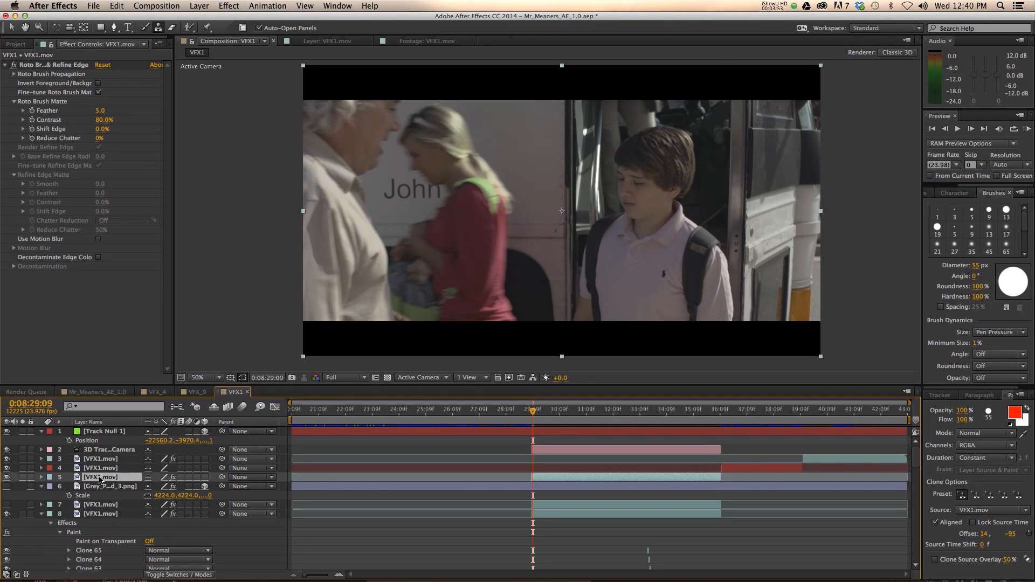
Toggle the visibility of the grey paint PNG layer to compare the lettering with and without it, leaving it shown
click(4, 488)
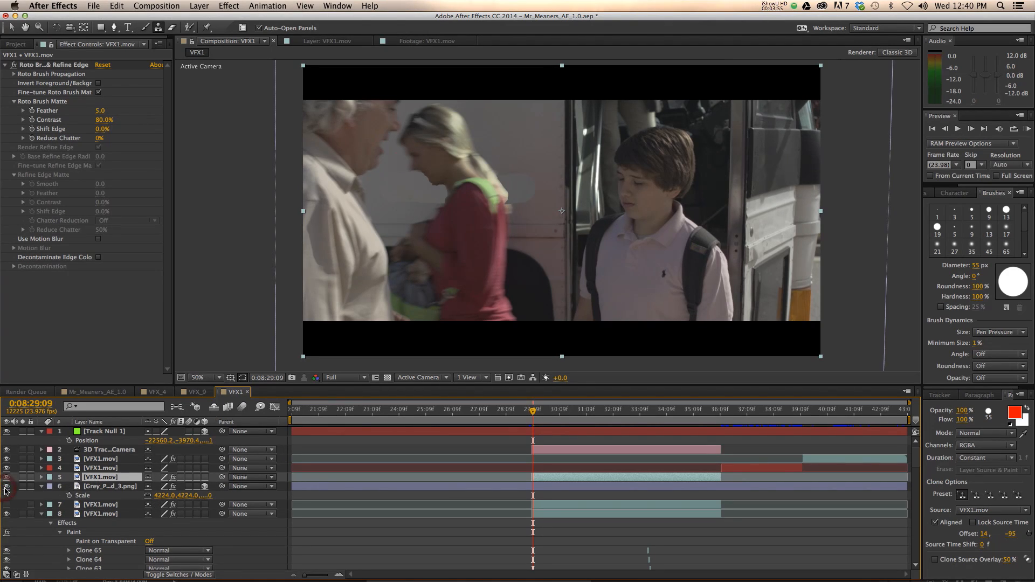
click(5, 488)
click(6, 488)
click(6, 488)
click(6, 488)
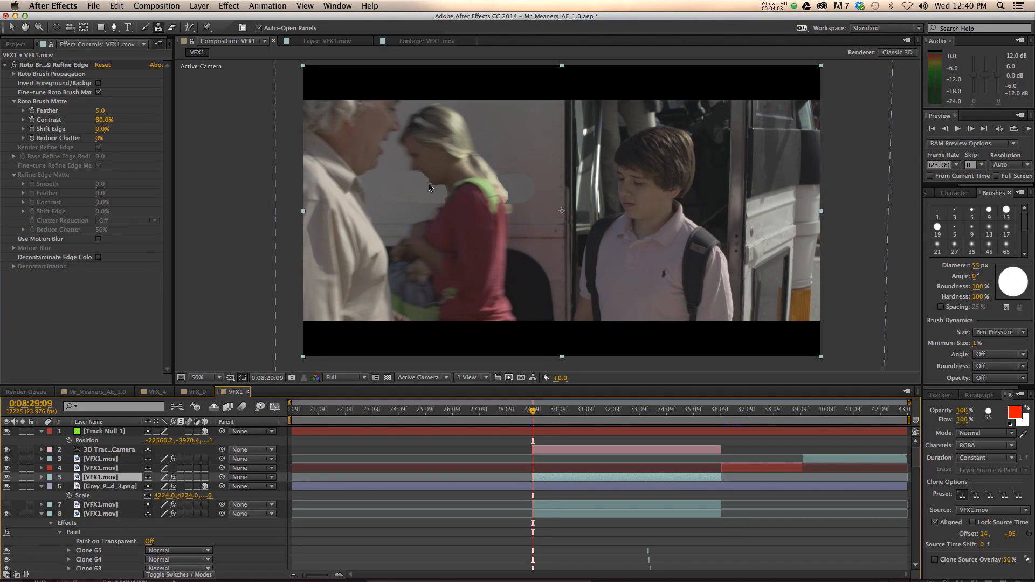
Compare the frame with VFX1.mov layer 5 hidden and shown, select Track Null 1 and toggle VFX1.mov layer 7
click(6, 478)
click(6, 478)
click(107, 435)
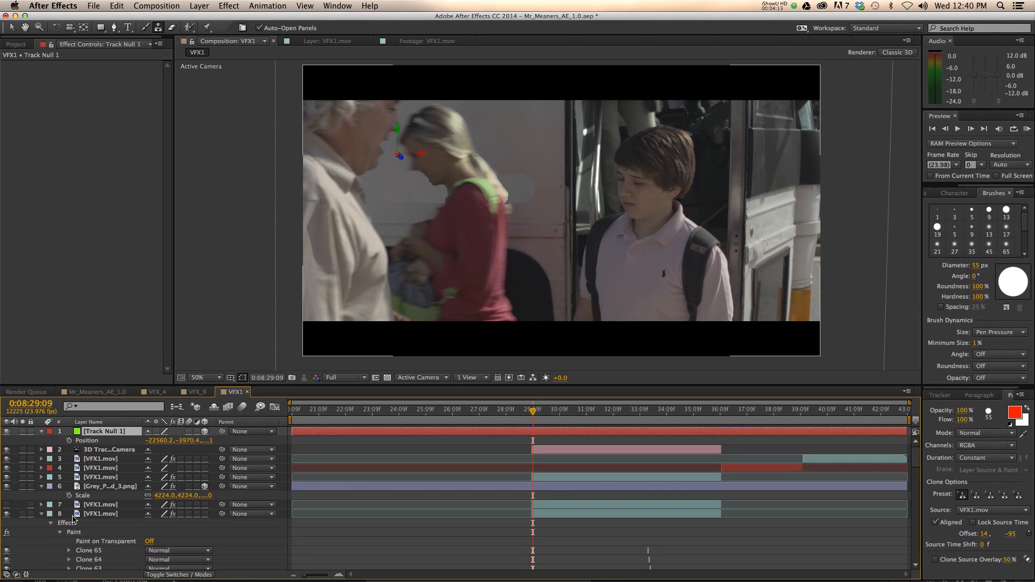
click(7, 504)
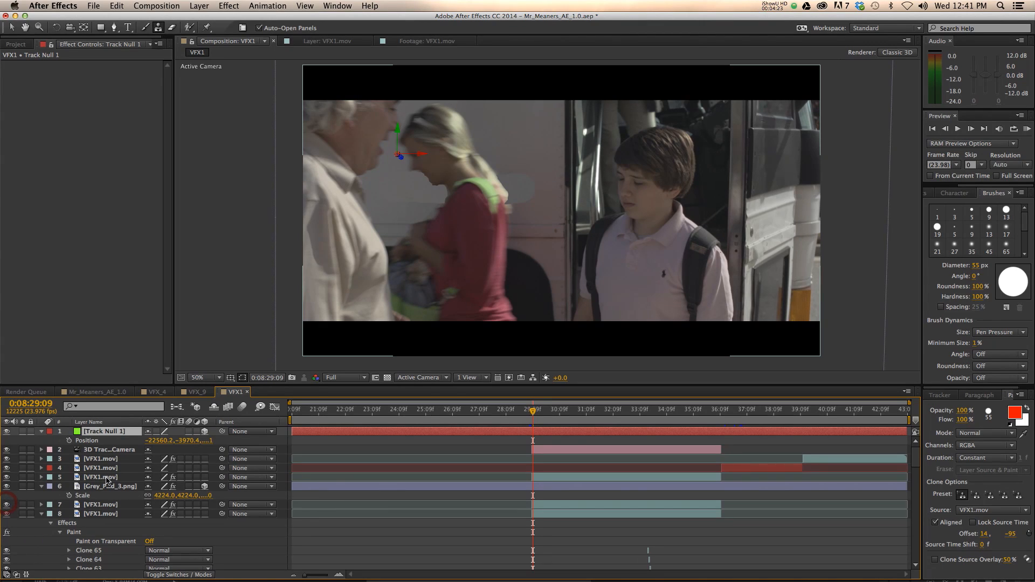
Examine the edges of the grey patch behind the passing woman at up to 200% magnification
scroll(531, 216, up, 1)
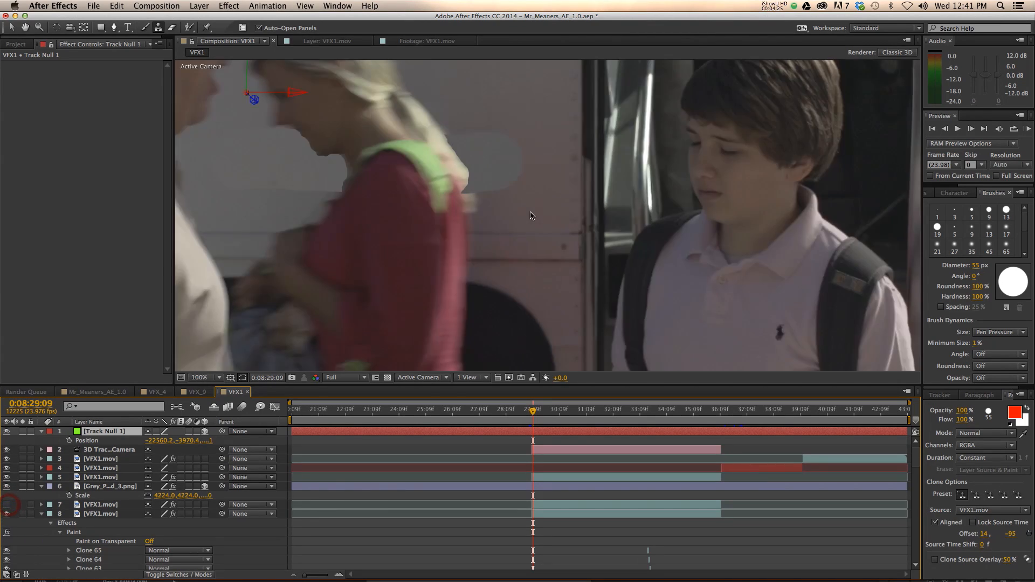
scroll(531, 215, up, 1)
drag(388, 178, 717, 289)
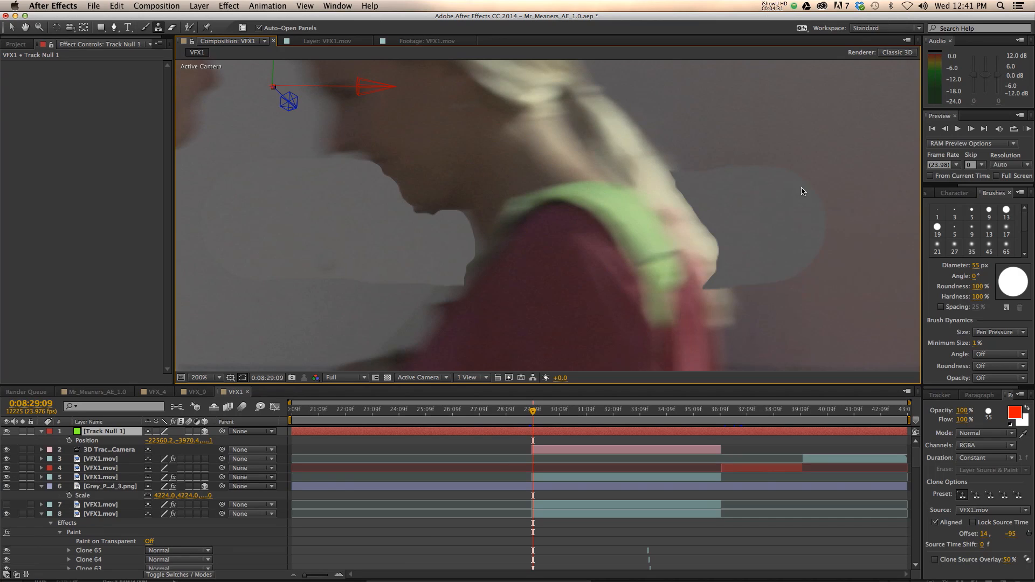
scroll(421, 273, down, 3)
scroll(420, 272, up, 1)
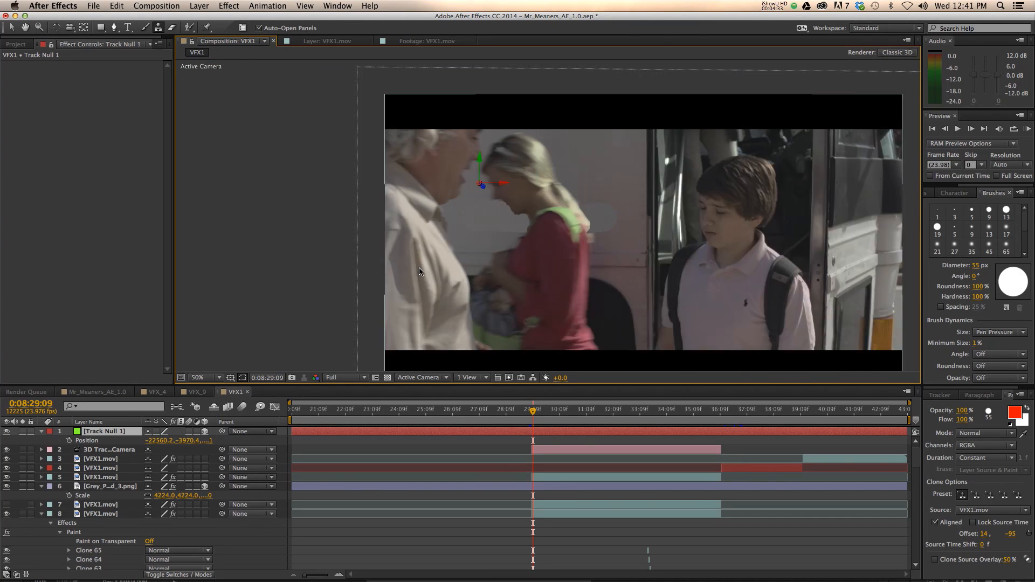
scroll(420, 272, up, 1)
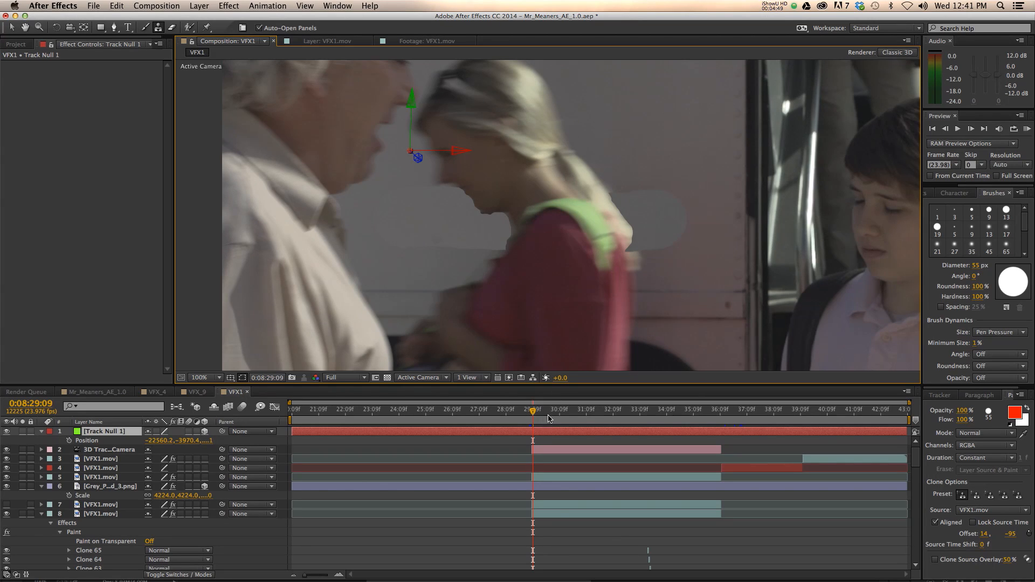
Move to 0:08:31:05 and hide the Roto Brush layer, VFX1.mov layer 5
click(583, 414)
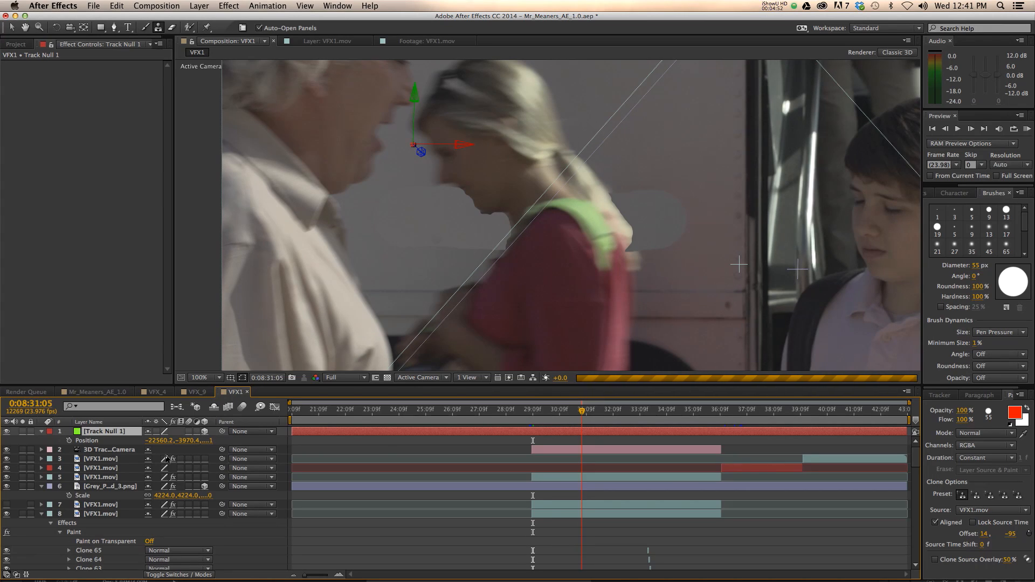
click(93, 488)
click(93, 478)
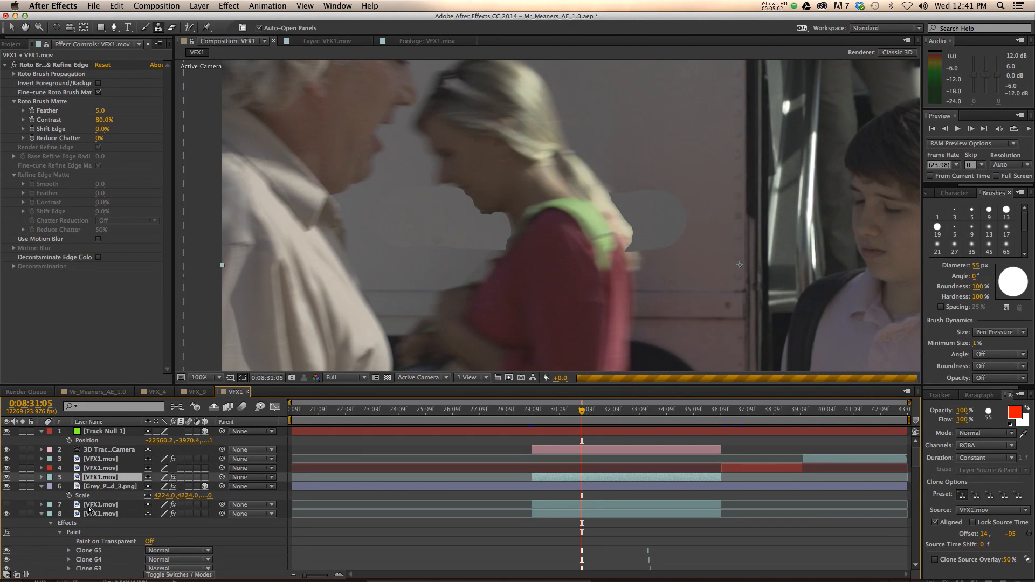
click(6, 478)
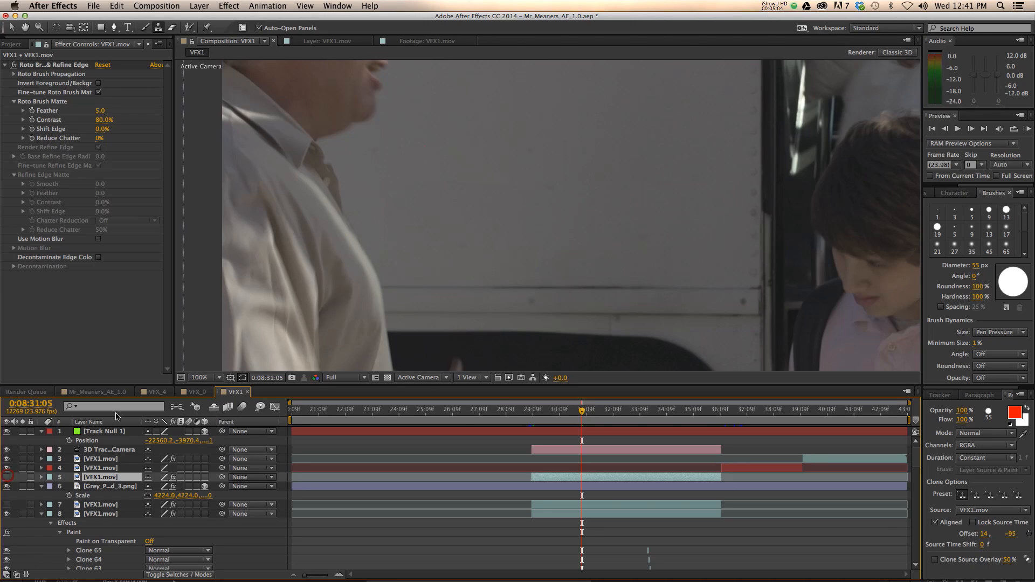
Move to 0:08:33:17 and display the Clone strokes of VFX1.mov layer 8 at frame-level timeline zoom
scroll(647, 234, down, 2)
mouse_move(654, 416)
mouse_down()
mouse_move(638, 416)
mouse_move(649, 416)
mouse_up()
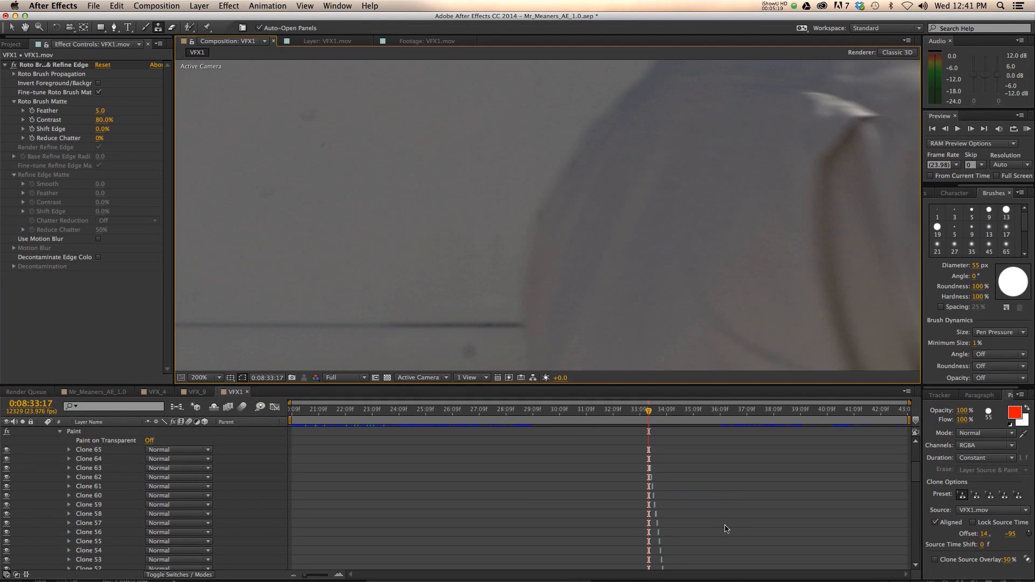
scroll(725, 529, down, 2)
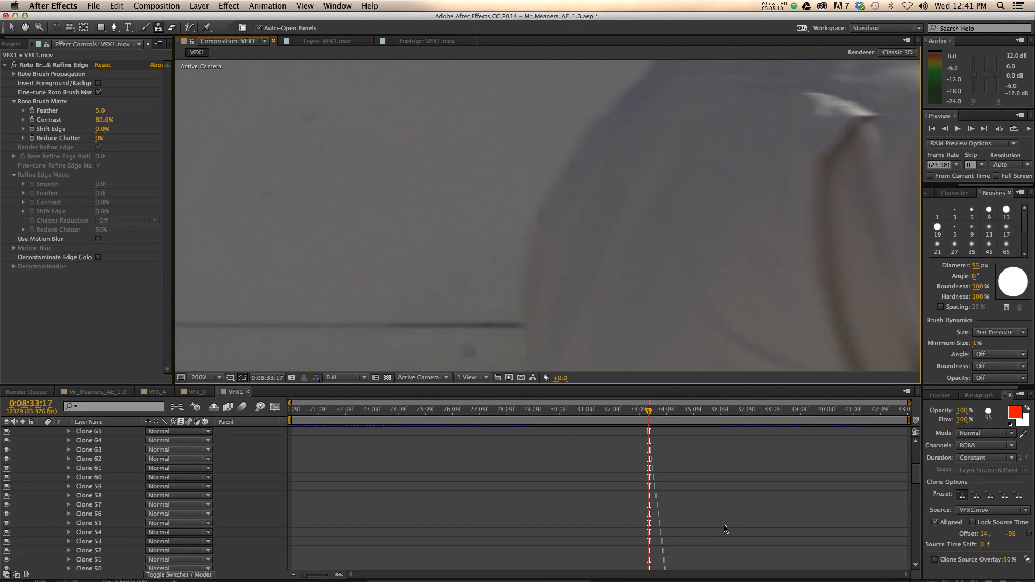
key(semicolon)
scroll(621, 507, up, 3)
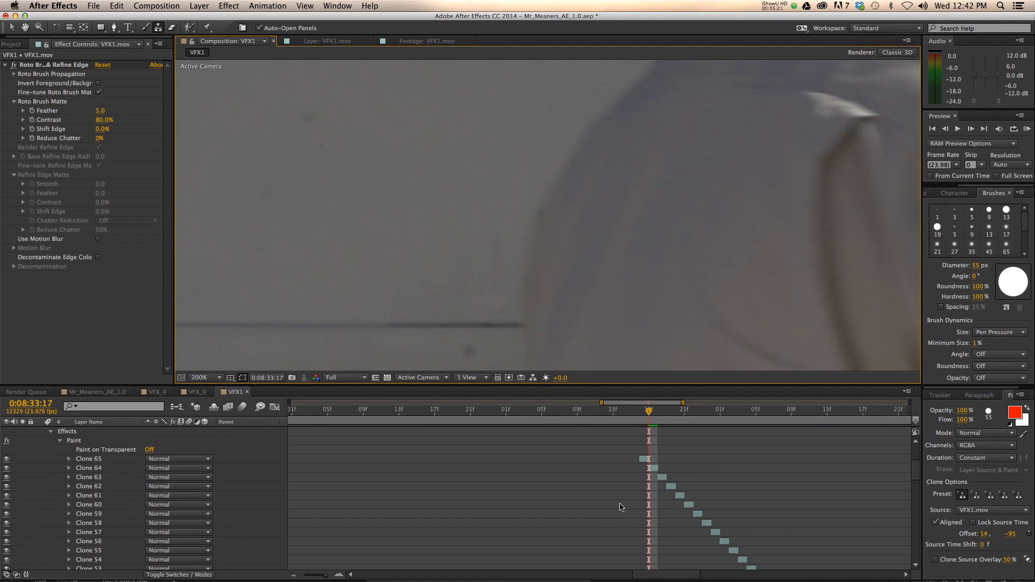
Step back and forth frame by frame around 0:08:33:16 to compare frames with and without the single-frame clone strokes
key(Page_Up)
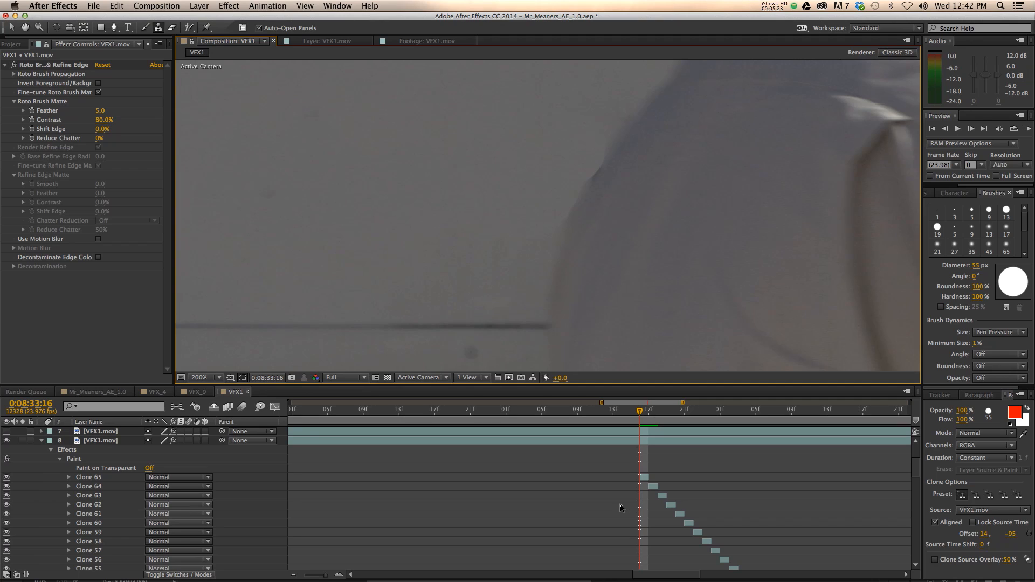
key(Page_Up)
key(Page_Up)
key(Page_Up)
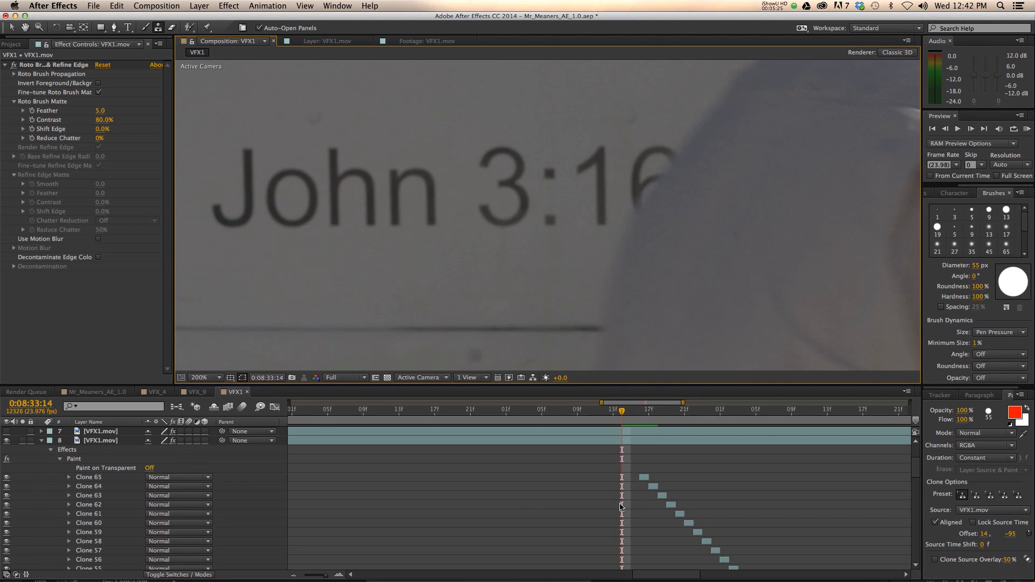
key(Page_Down)
key(Page_Down)
key(Page_Down)
key(Page_Down)
key(Page_Down)
key(Page_Down)
key(Page_Down)
key(Page_Down)
key(Page_Down)
key(Page_Down)
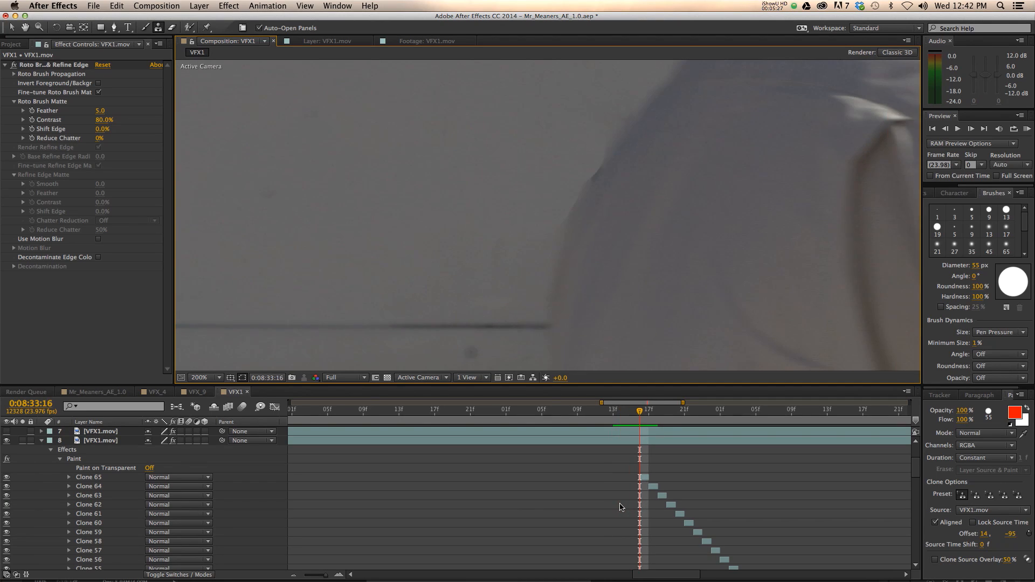
key(Page_Up)
key(Page_Up)
key(Page_Up)
key(Page_Up)
key(Page_Up)
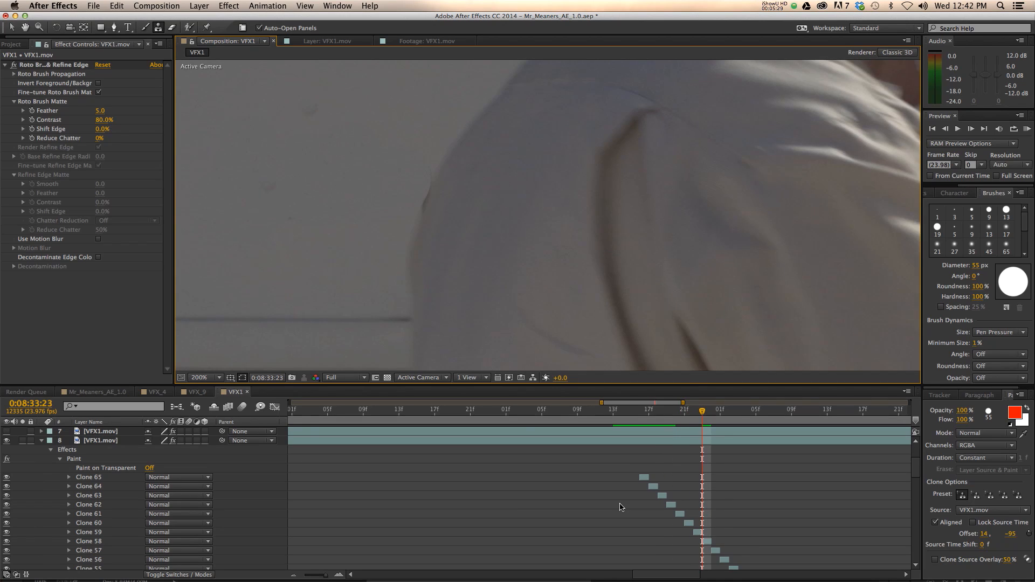
key(Page_Up)
key(Page_Up)
key(Page_Up)
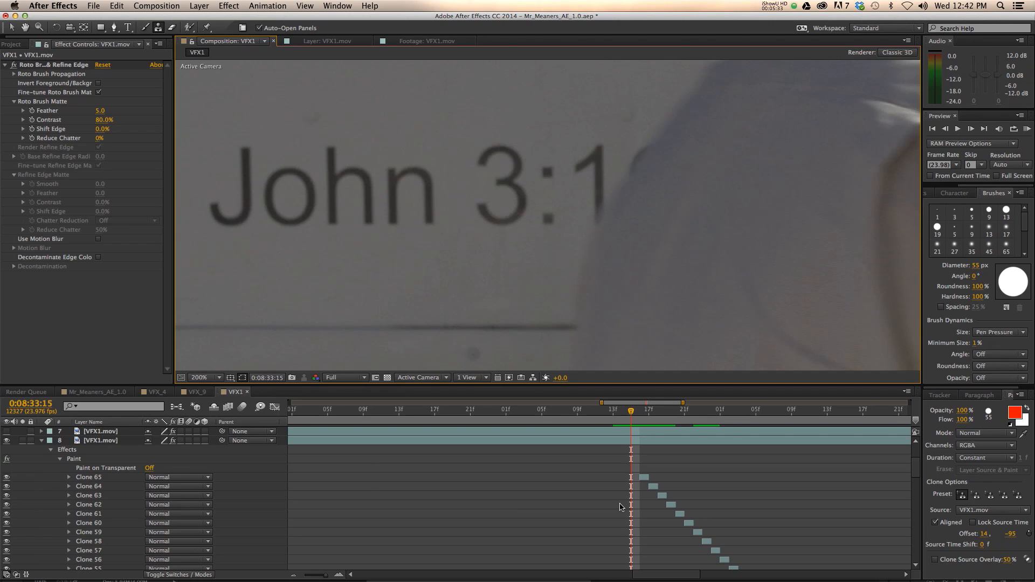
key(Page_Up)
key(Page_Up)
key(Page_Up)
key(Page_Up)
key(Page_Up)
key(Page_Up)
key(Page_Down)
key(Page_Down)
key(Page_Down)
key(Page_Down)
key(Page_Down)
key(Page_Down)
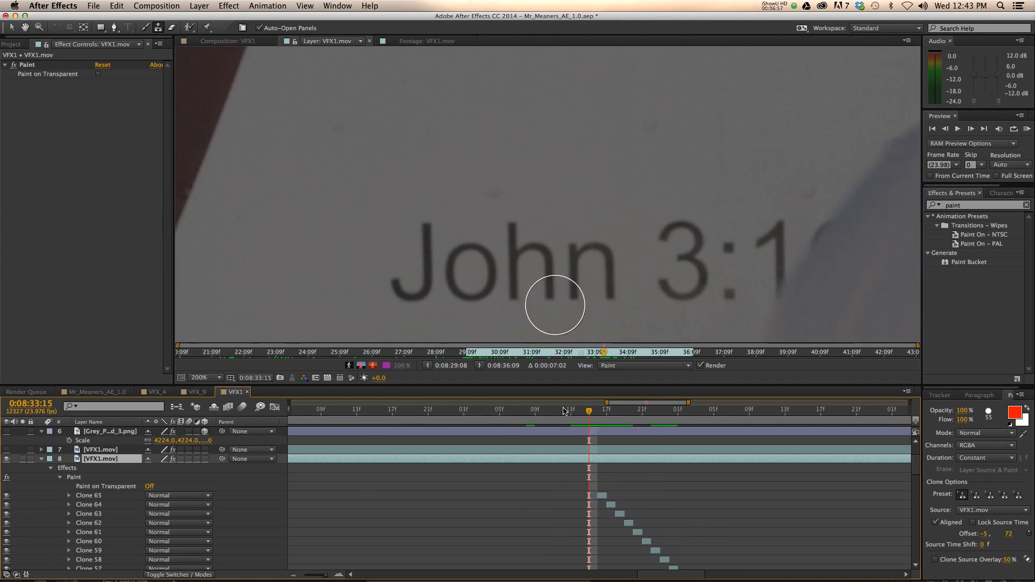
Clone the clean bus panel above the John 3:16 lettering over the text on VFX1.mov layer 8 at 0:08:33:15
alt+click(430, 123)
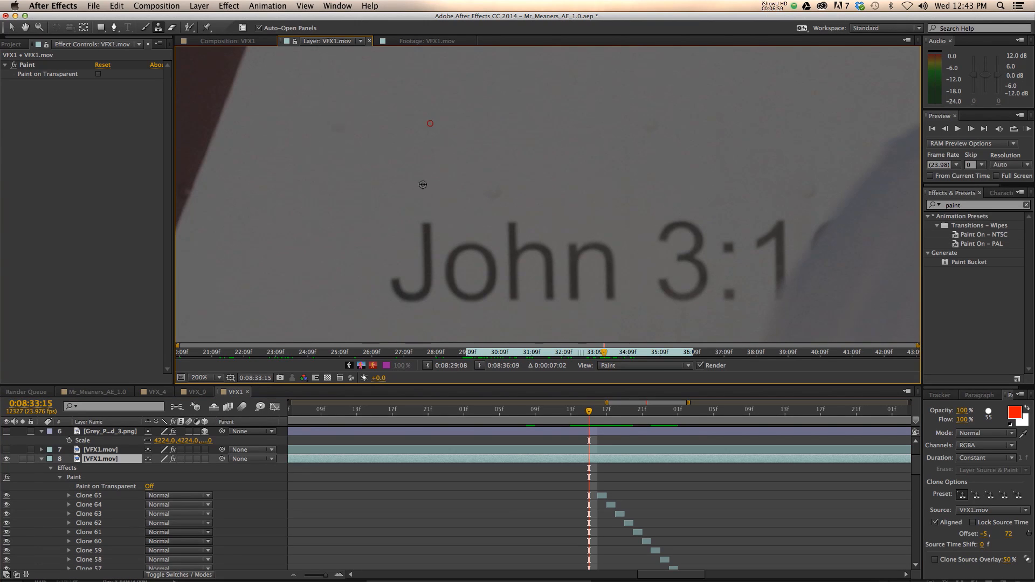
mouse_move(409, 234)
mouse_down()
mouse_move(419, 280)
mouse_move(462, 254)
mouse_move(565, 256)
mouse_move(603, 275)
mouse_move(726, 252)
mouse_move(701, 233)
mouse_move(762, 235)
mouse_move(762, 266)
mouse_move(800, 215)
mouse_move(617, 302)
mouse_move(632, 284)
mouse_move(740, 266)
mouse_move(677, 234)
mouse_up()
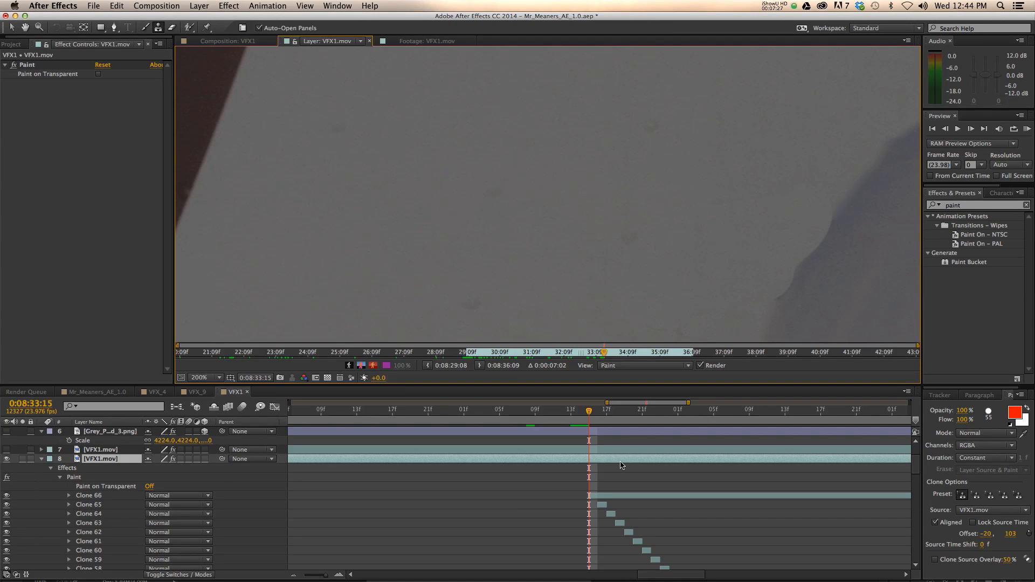
Undo the last clone stroke and clone over the John 3:16 lettering at 0:08:33:15 again, from a new source point on the clean panel above
key(super+z)
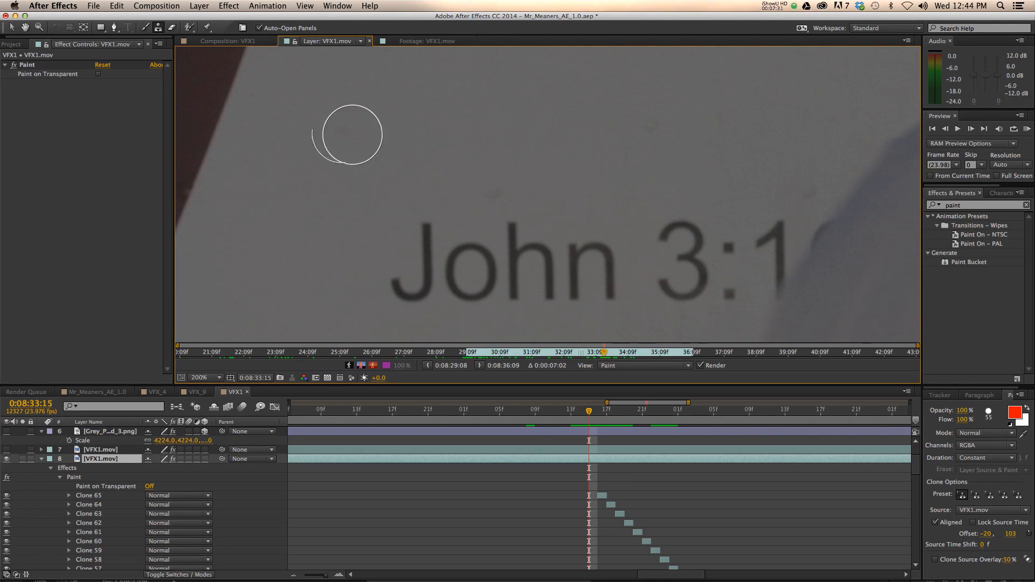
alt+click(296, 118)
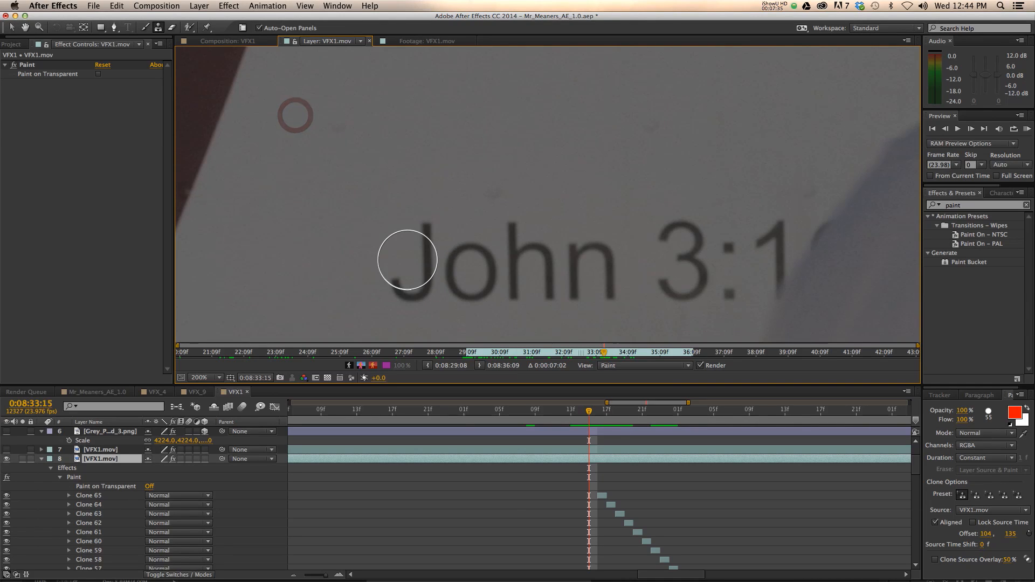
mouse_move(418, 237)
mouse_down()
mouse_move(419, 286)
mouse_move(488, 265)
mouse_move(496, 285)
mouse_move(514, 243)
mouse_move(541, 290)
mouse_move(564, 265)
mouse_move(574, 281)
mouse_move(623, 295)
mouse_move(712, 234)
mouse_move(686, 273)
mouse_move(694, 233)
mouse_move(690, 279)
mouse_move(759, 271)
mouse_move(806, 200)
mouse_move(776, 201)
mouse_move(747, 239)
mouse_move(753, 282)
mouse_move(668, 254)
mouse_up()
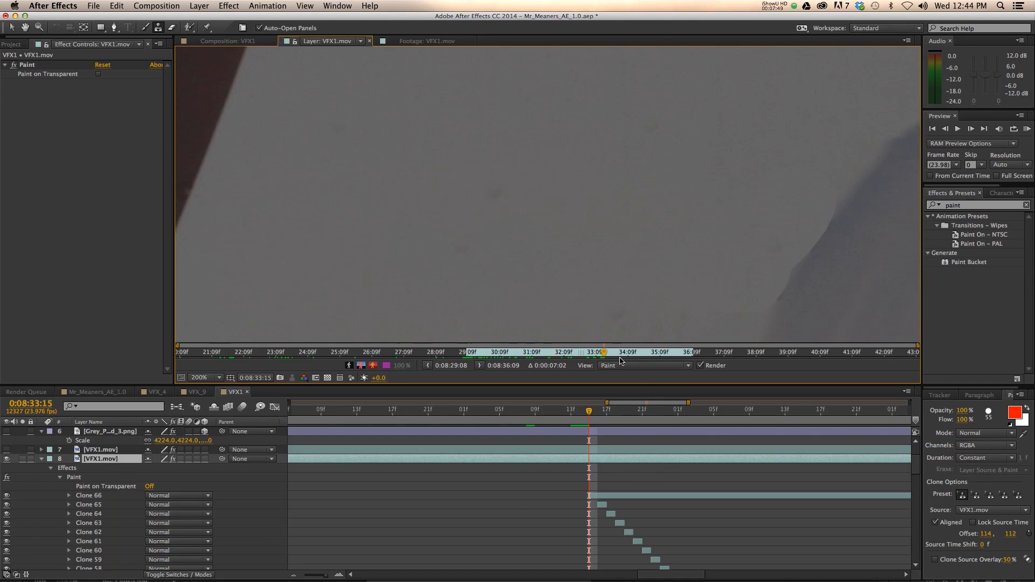
Clone the clean panel over the lettering at 0:08:33:14 and 0:08:33:13, undoing and repainting the stroke on the latter frame
key(Page_Up)
mouse_move(411, 189)
mouse_down()
mouse_move(421, 294)
mouse_move(557, 220)
mouse_move(505, 246)
mouse_move(495, 295)
mouse_move(535, 306)
mouse_move(581, 263)
mouse_move(480, 284)
mouse_move(662, 269)
mouse_move(692, 233)
mouse_move(621, 258)
mouse_move(679, 276)
mouse_move(728, 270)
mouse_move(736, 288)
mouse_move(760, 256)
mouse_move(827, 219)
mouse_move(781, 280)
mouse_move(811, 214)
mouse_up()
key(Page_Up)
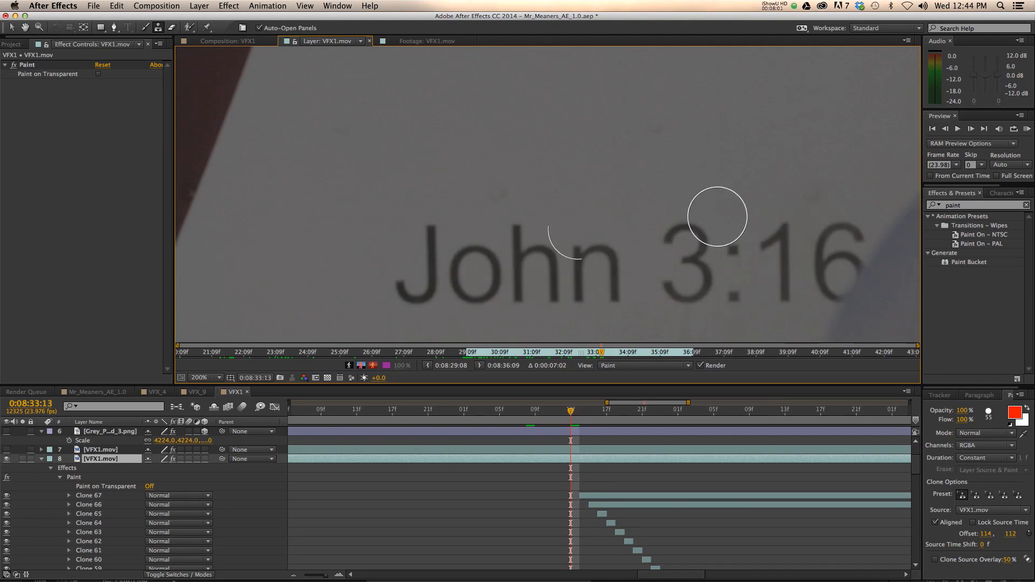
mouse_move(446, 222)
mouse_down()
mouse_move(423, 287)
mouse_move(561, 240)
mouse_move(494, 283)
mouse_move(560, 289)
mouse_move(472, 270)
mouse_move(630, 256)
mouse_move(602, 292)
mouse_move(683, 242)
mouse_move(691, 277)
mouse_move(708, 252)
mouse_move(722, 289)
mouse_move(771, 243)
mouse_move(806, 282)
mouse_move(824, 276)
mouse_move(848, 229)
mouse_move(848, 244)
mouse_move(752, 236)
mouse_up()
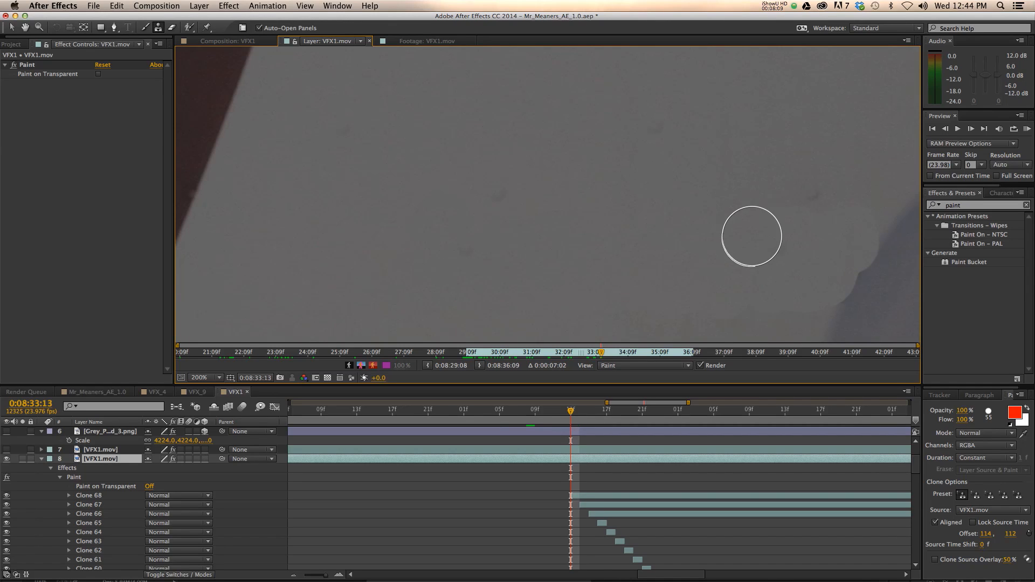
key(super+z)
mouse_move(410, 253)
mouse_down()
mouse_move(428, 289)
mouse_move(525, 242)
mouse_move(539, 282)
mouse_move(670, 296)
mouse_move(759, 239)
mouse_move(786, 270)
mouse_move(819, 284)
mouse_move(839, 238)
mouse_up()
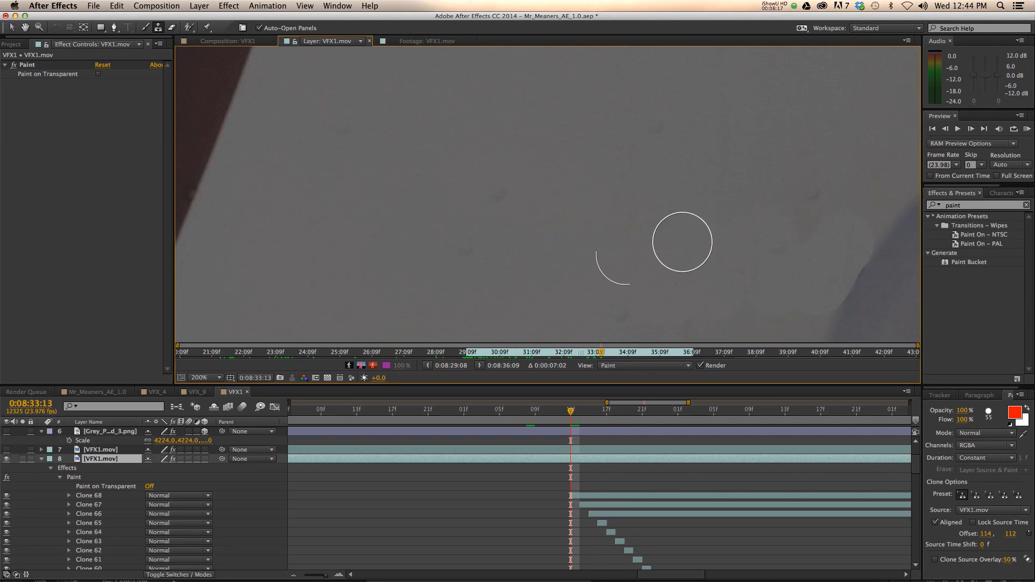
Select the Clone 66, 67 and 68 strokes and trim their ends together so Clone 66 lasts a single frame
click(595, 497)
click(650, 505)
click(643, 515)
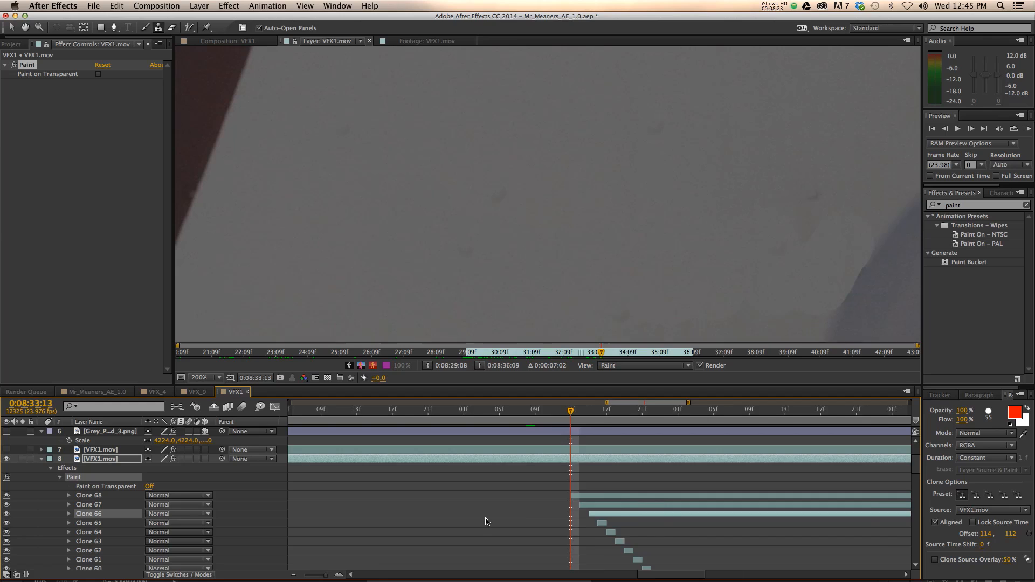
key(minus)
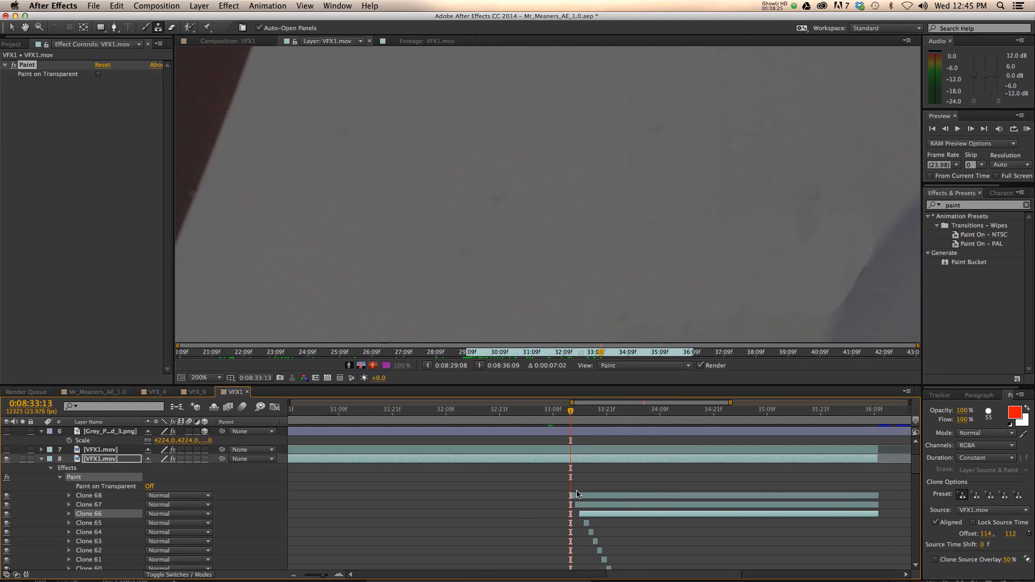
shift+click(607, 496)
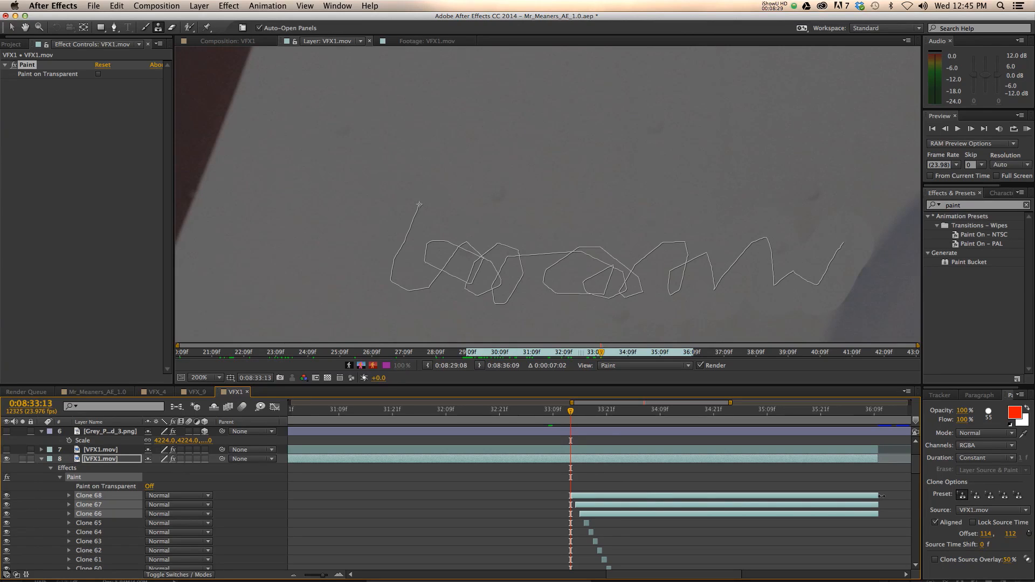
mouse_move(883, 496)
mouse_down()
mouse_move(628, 504)
mouse_move(587, 515)
mouse_up()
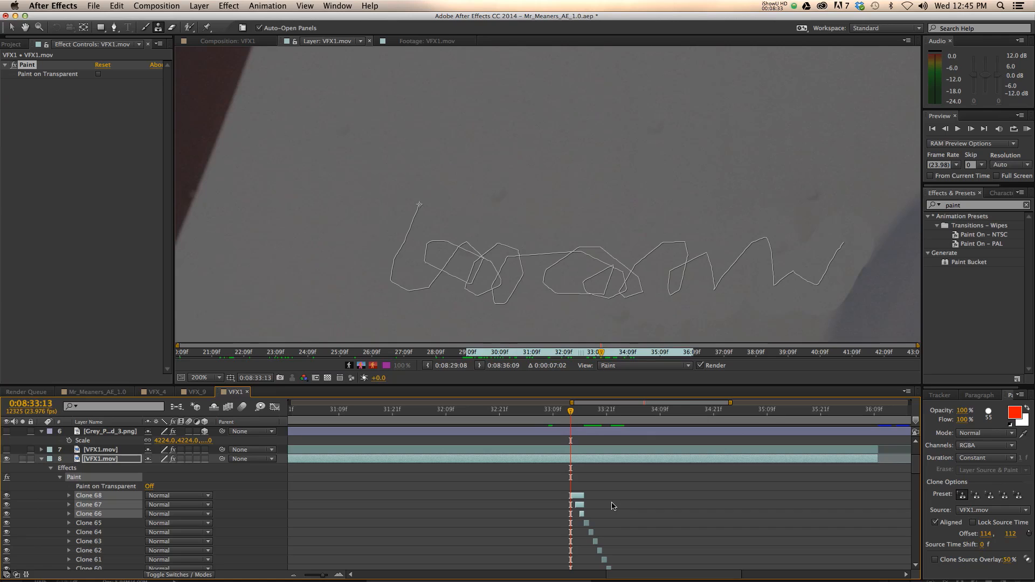
Shorten the Clone 67 and Clone 68 strokes to one frame each, then deselect them
shift+click(581, 515)
drag(586, 505, 579, 508)
shift+click(577, 506)
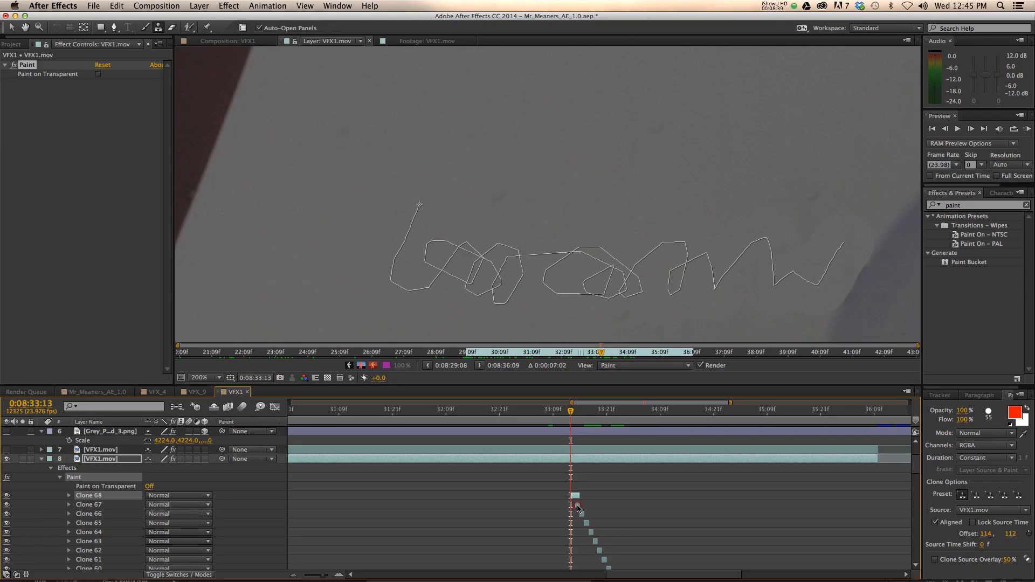
drag(580, 495, 575, 496)
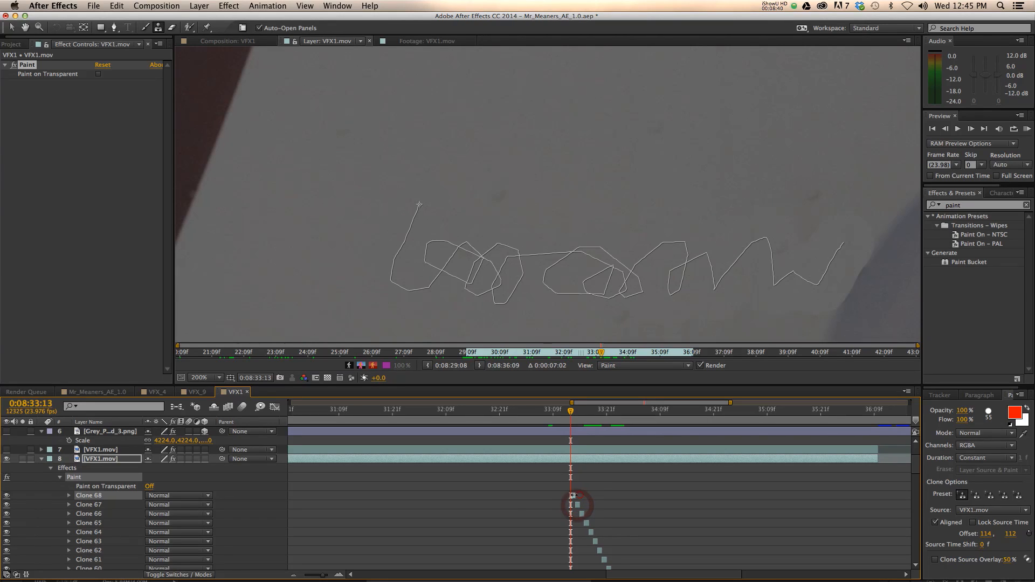
click(625, 489)
Step back and forth through the frames from 0:08:33:13 to 0:08:33:16, up close and at 50% zoom, to check the cloned panel
key(Page_Down)
key(Page_Down)
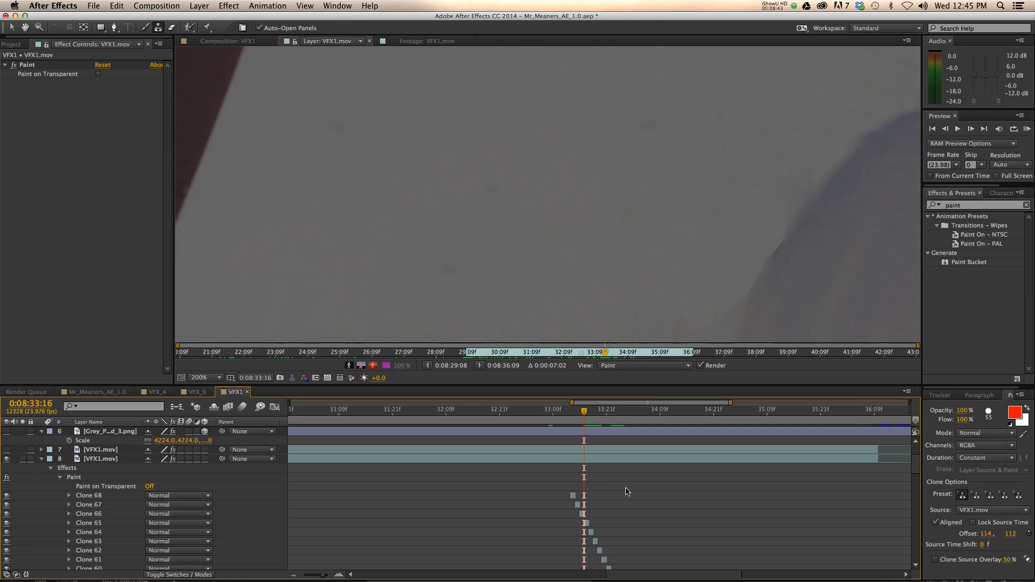
key(Page_Up)
key(Page_Up)
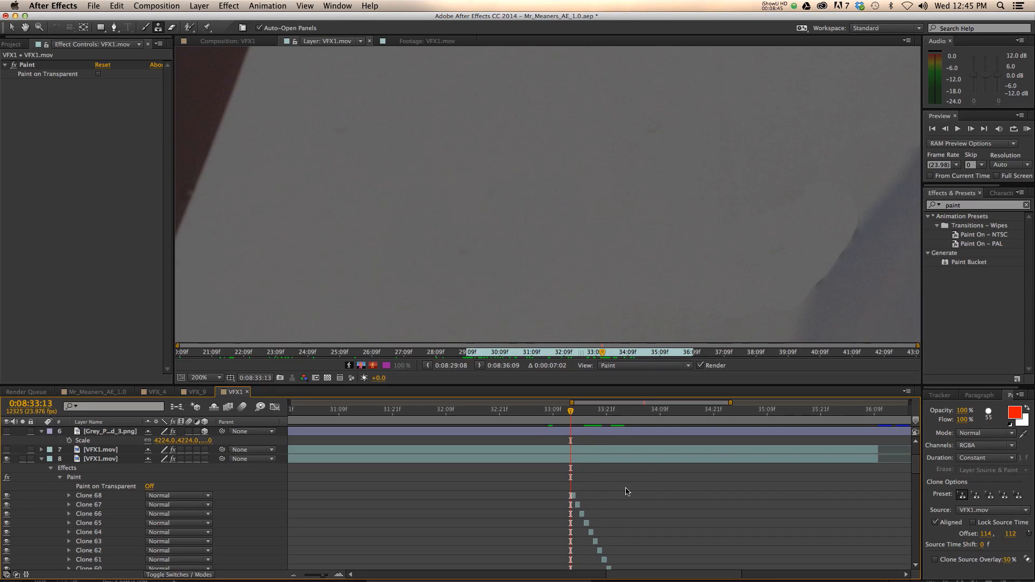
scroll(574, 263, down, 4)
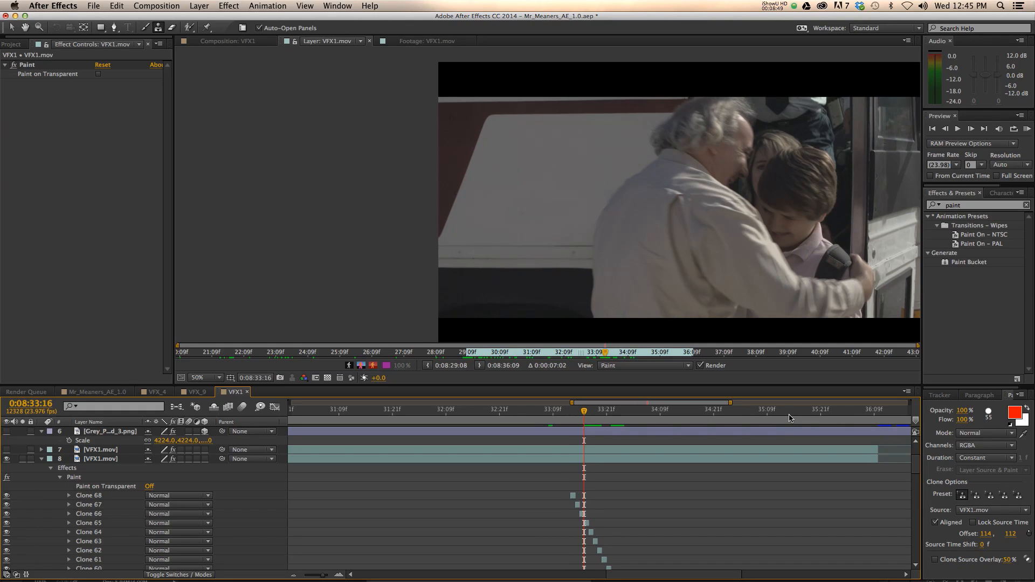
key(Page_Down)
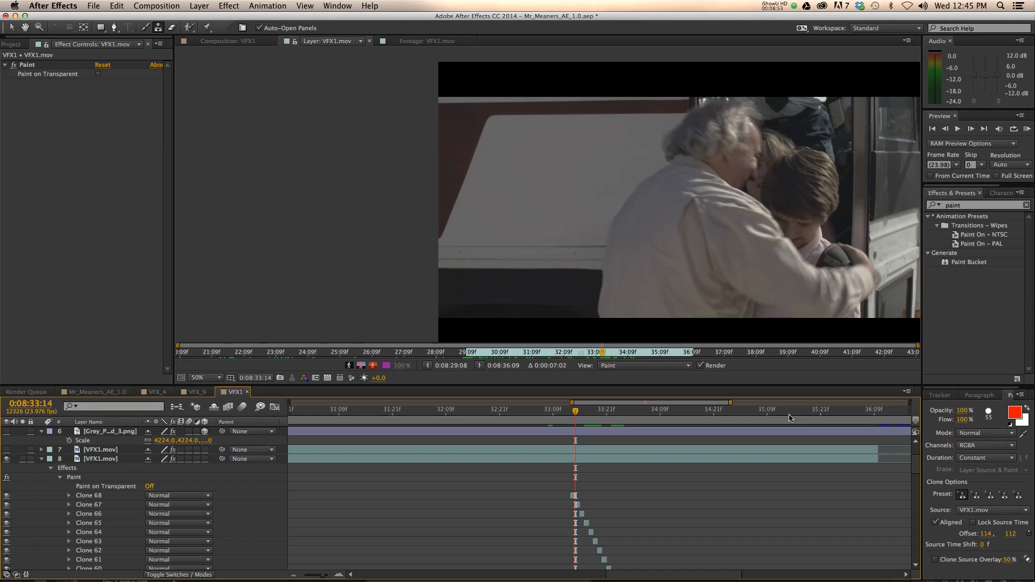
key(Page_Down)
key(Page_Down)
key(Page_Down)
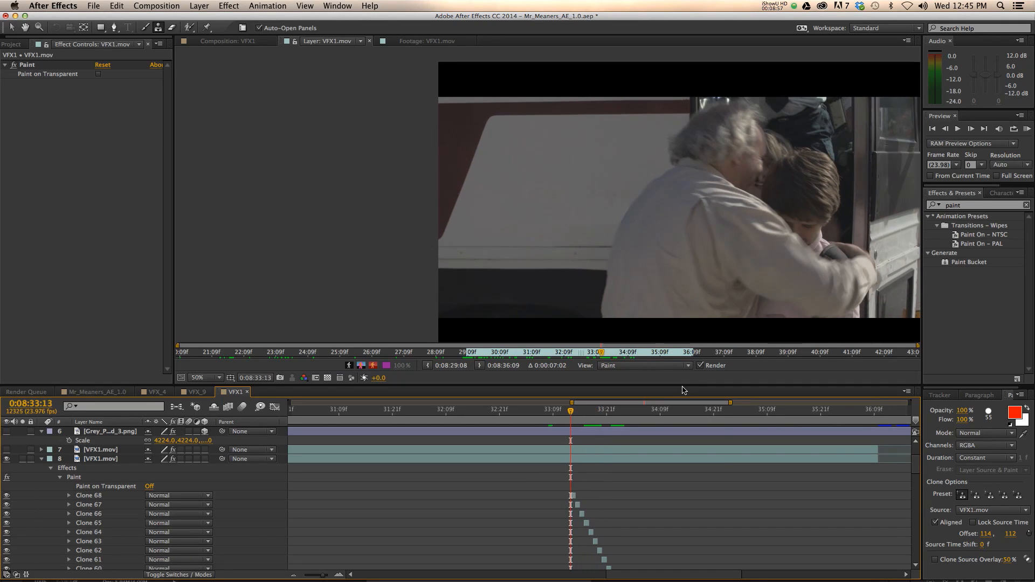
key(Page_Up)
key(Page_Up)
key(Page_Up)
key(Page_Up)
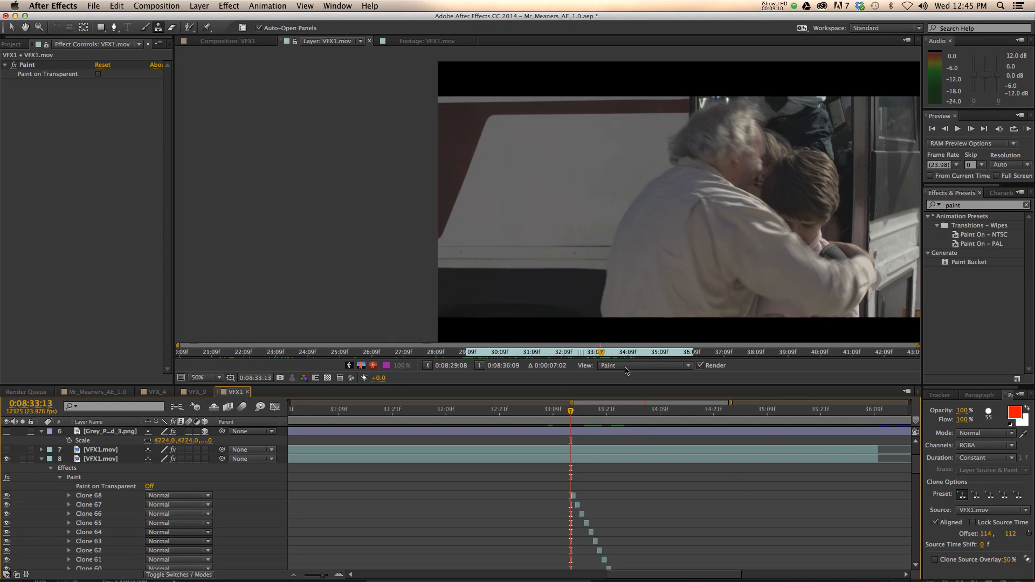
Switch to Safari and look over the Crimes and Mister Meanors blog page, including the premiere and official trailer posts
mouse_move(426, 578)
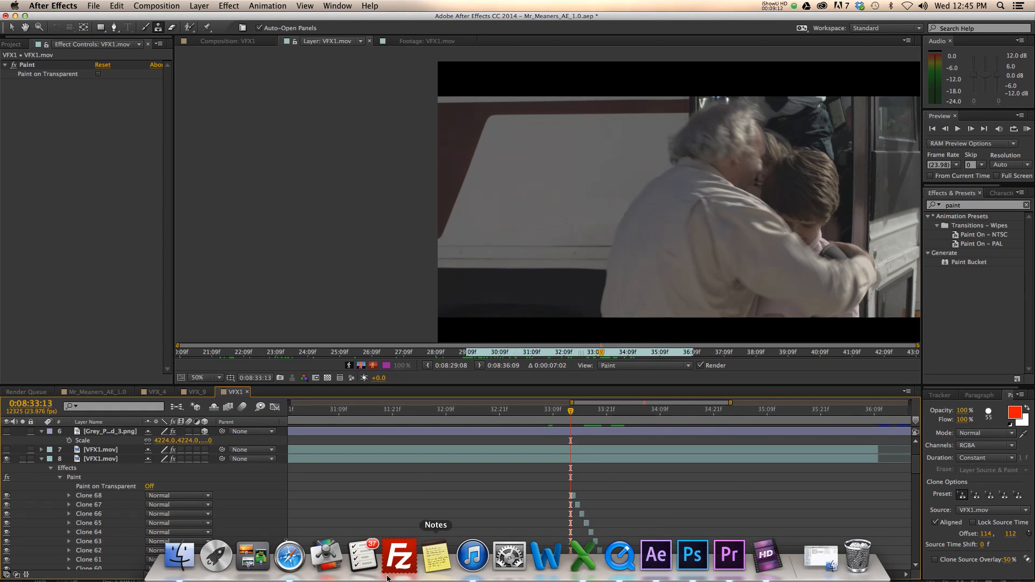
click(290, 560)
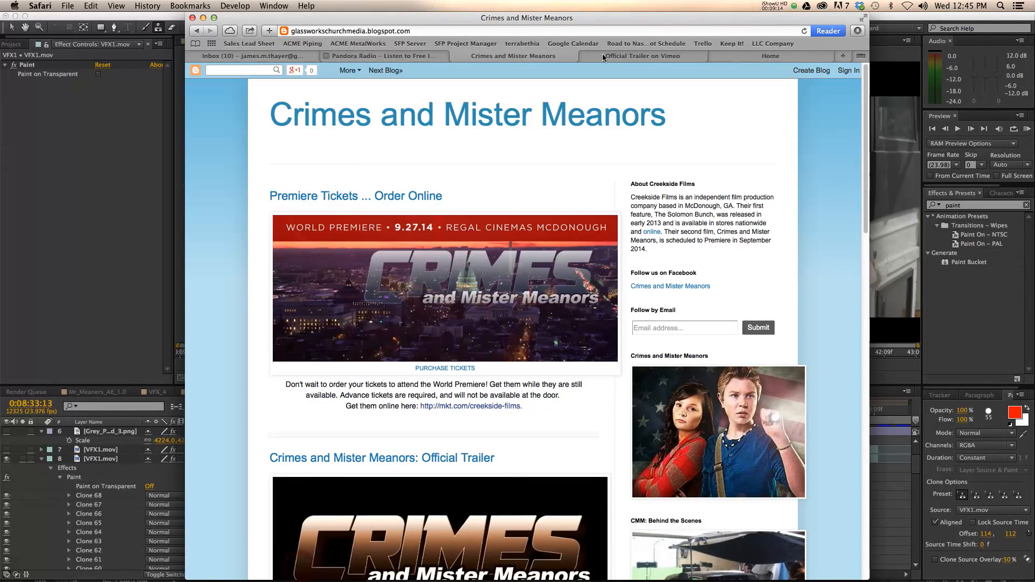
scroll(570, 239, down, 3)
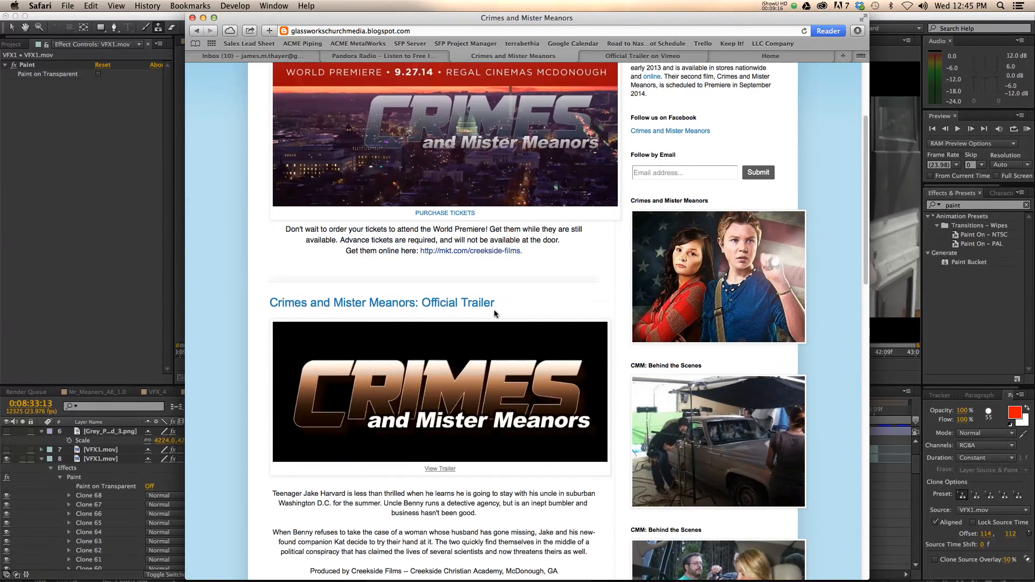
scroll(458, 226, up, 3)
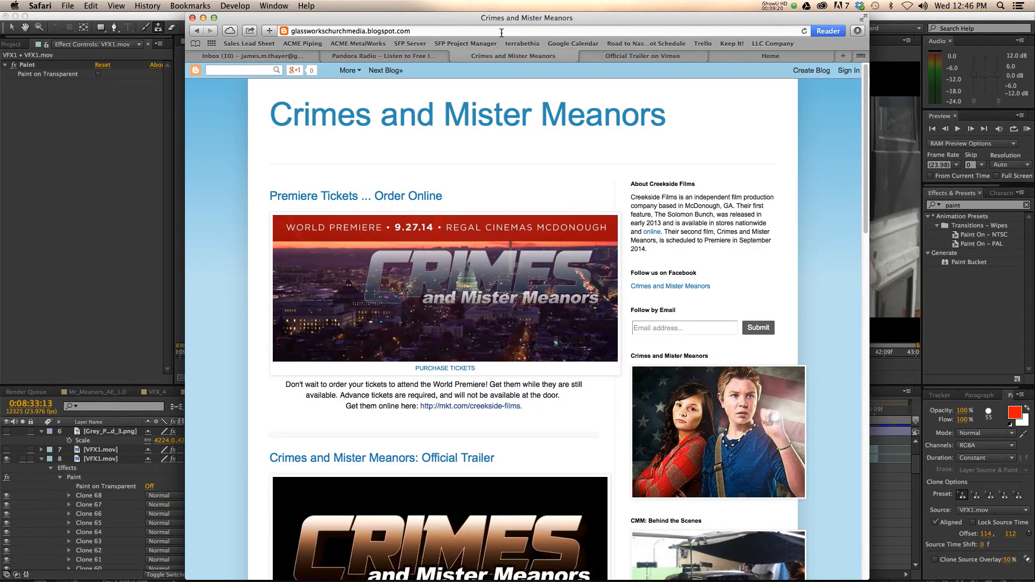
Play the Crimes and Mister Meanors official trailer on Vimeo, pause it, skip ahead to about 00:47 and resume playback
click(591, 54)
click(287, 357)
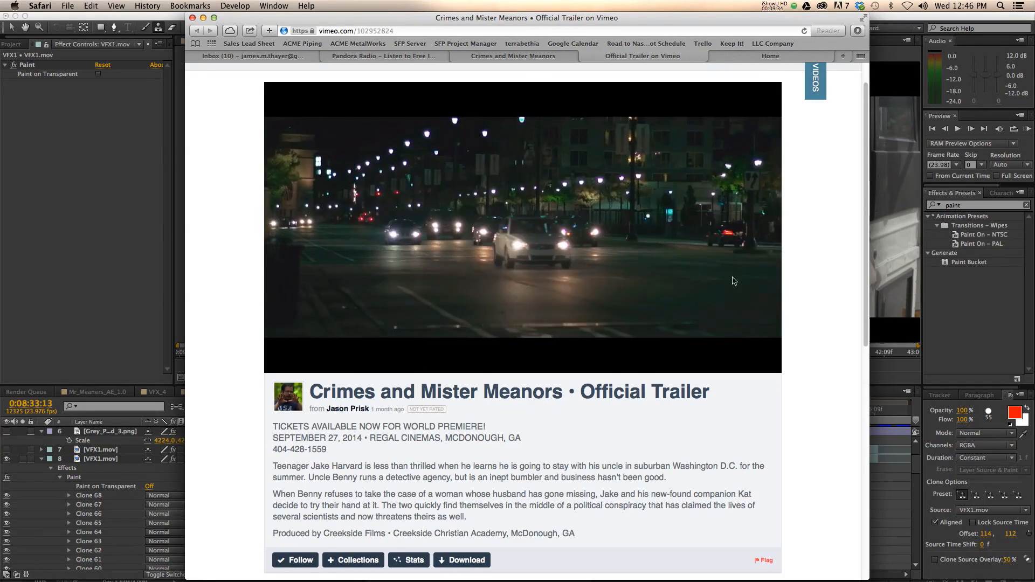
mouse_move(294, 358)
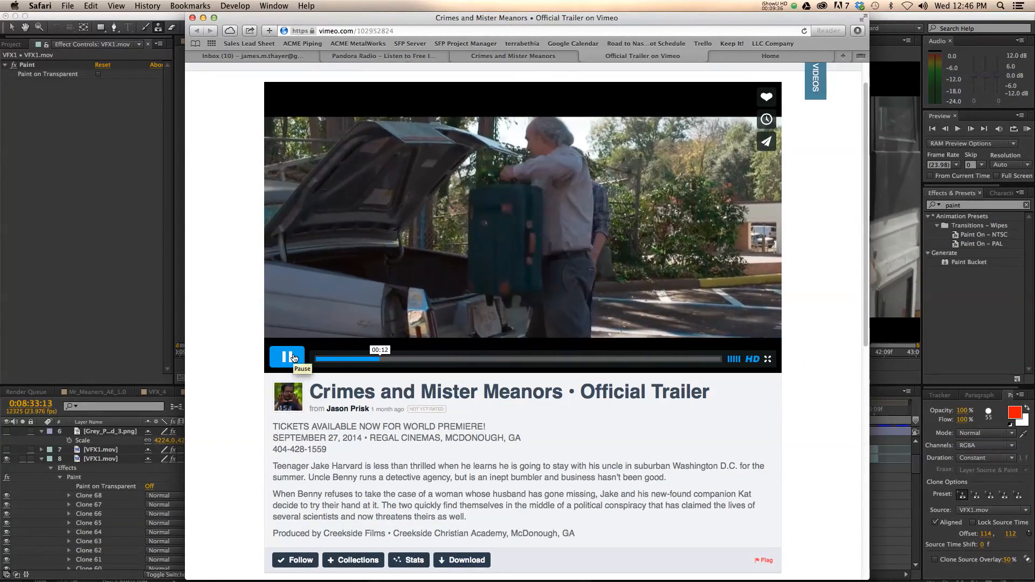
click(294, 358)
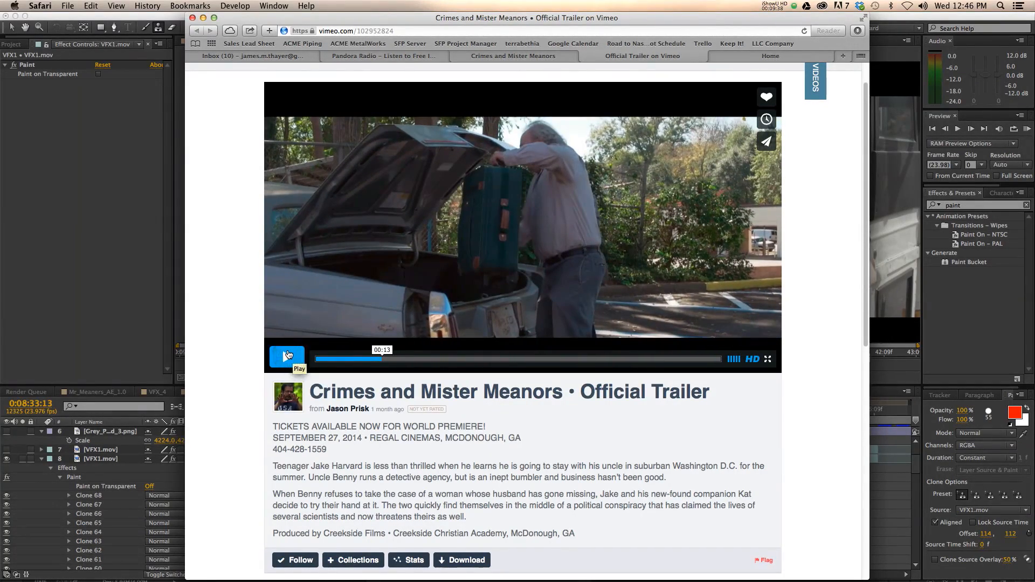
click(468, 360)
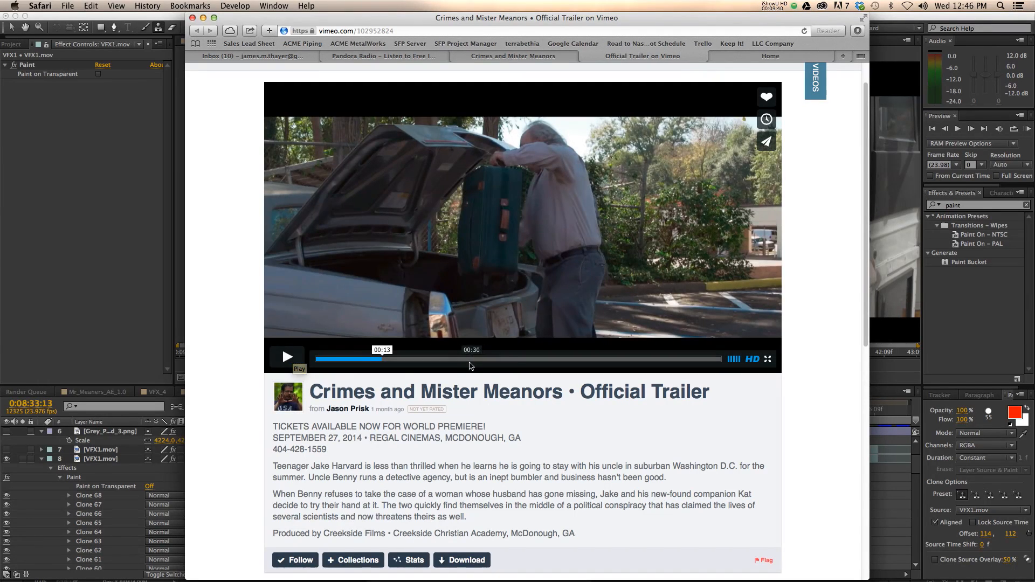
drag(487, 363, 560, 366)
click(293, 365)
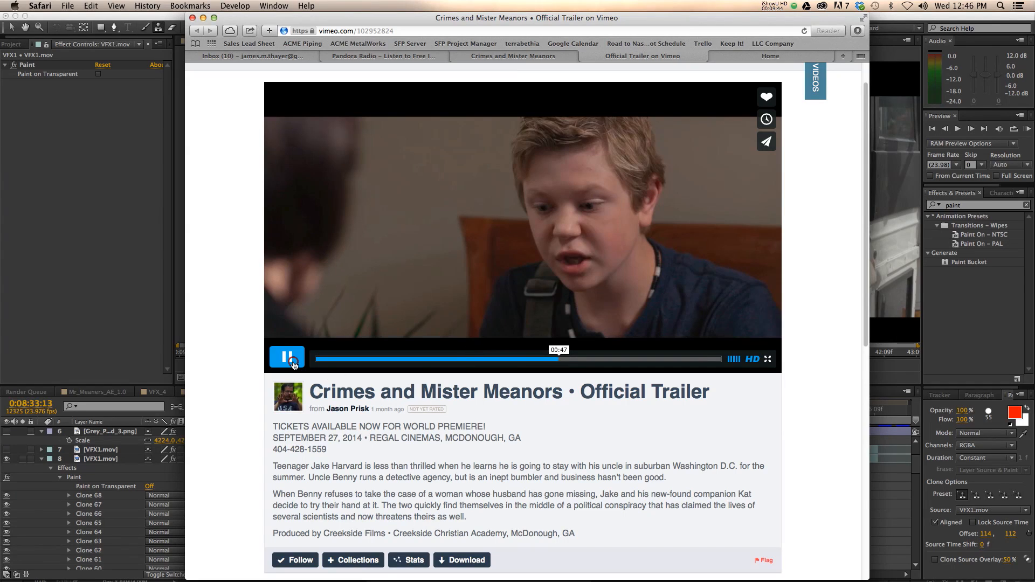